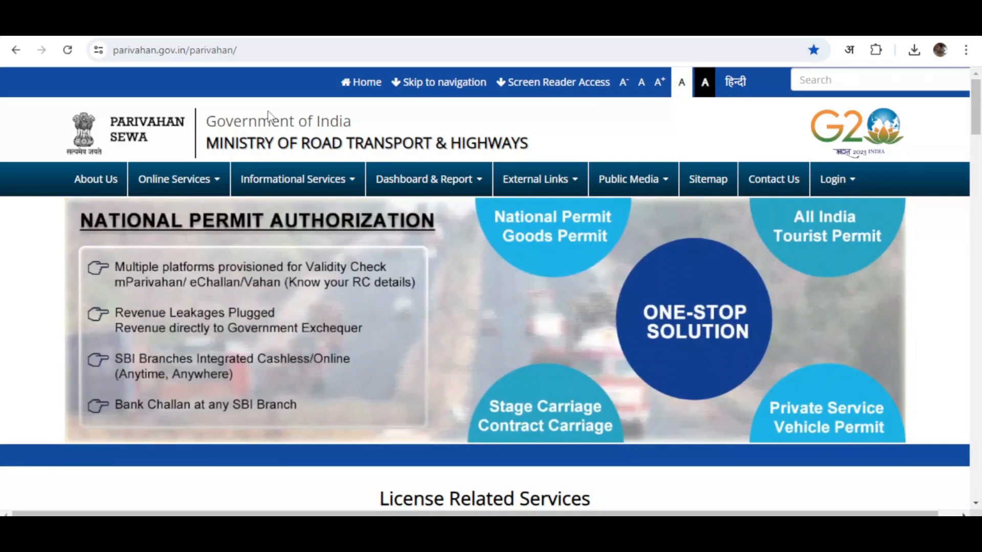
Step: Go to Online Services > Vehicle Related Services and select Uttar Pradesh as the state
{"action": "left_click", "coordinate": [175, 184]}
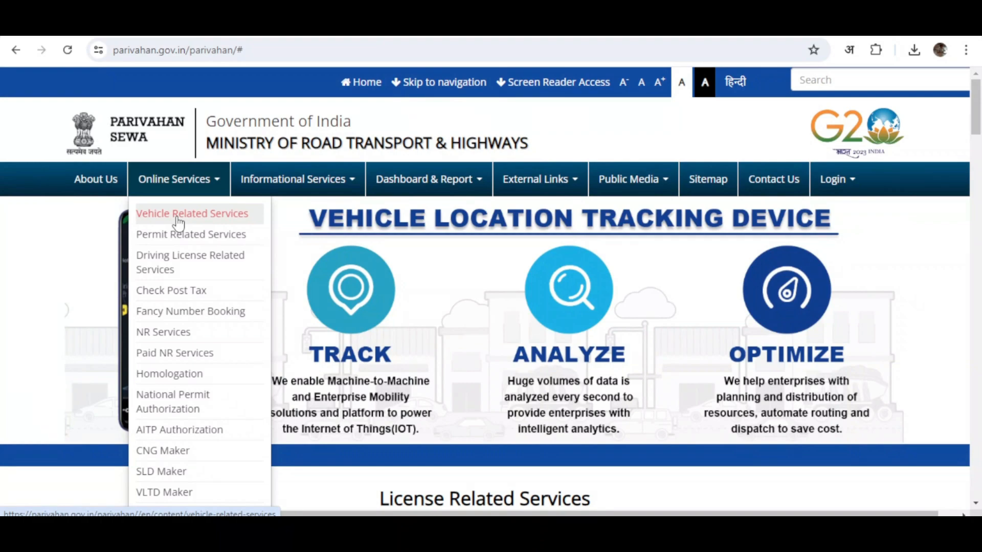
{"action": "left_click", "coordinate": [177, 220]}
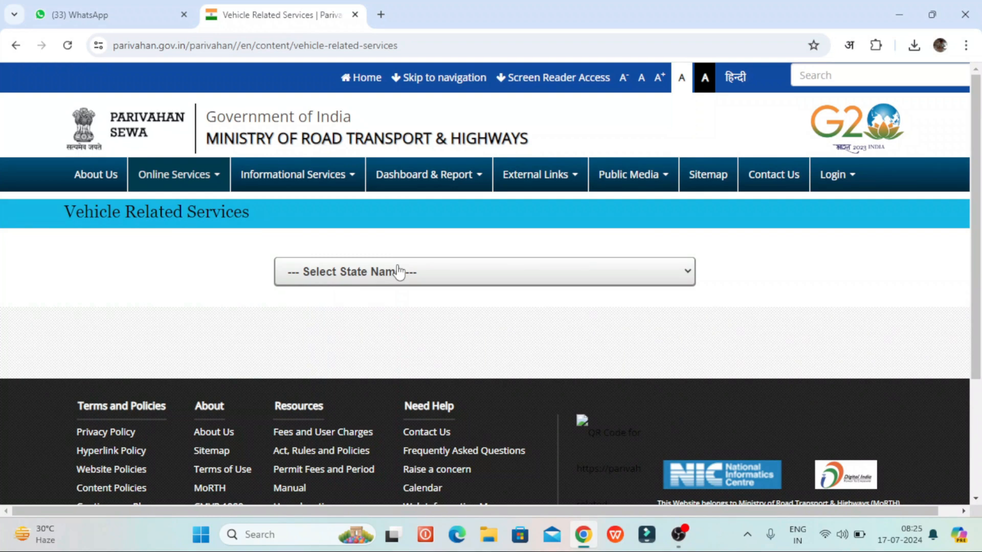
{"action": "left_click", "coordinate": [462, 276]}
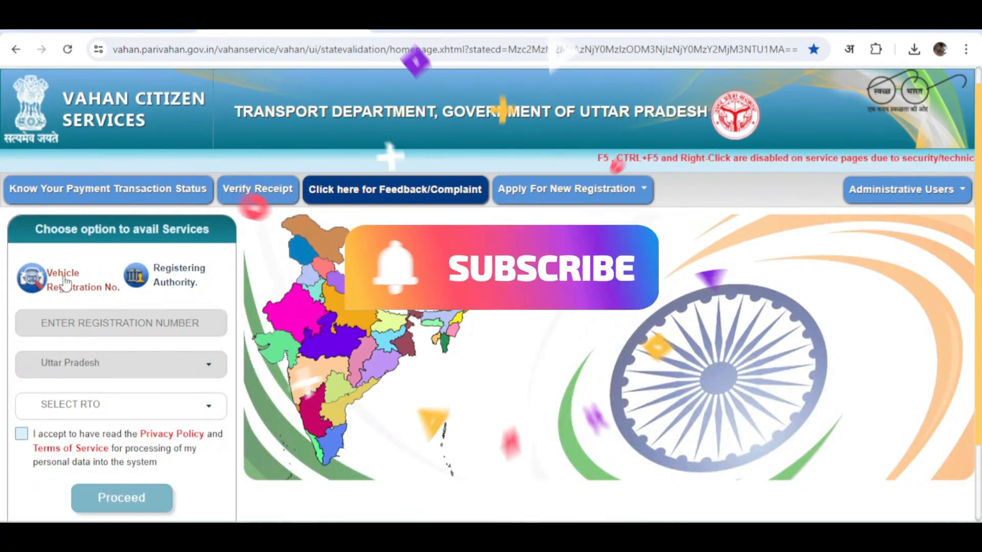
Step: Search by vehicle registration number with RTO Orai (UP92), accept the privacy terms and proceed
{"action": "left_click", "coordinate": [56, 287]}
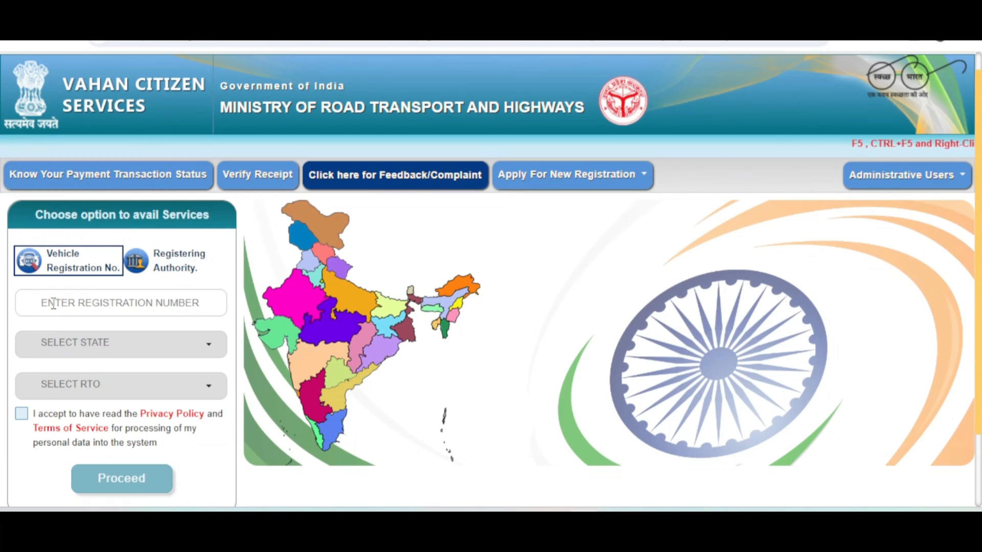
{"action": "left_click", "coordinate": [21, 414]}
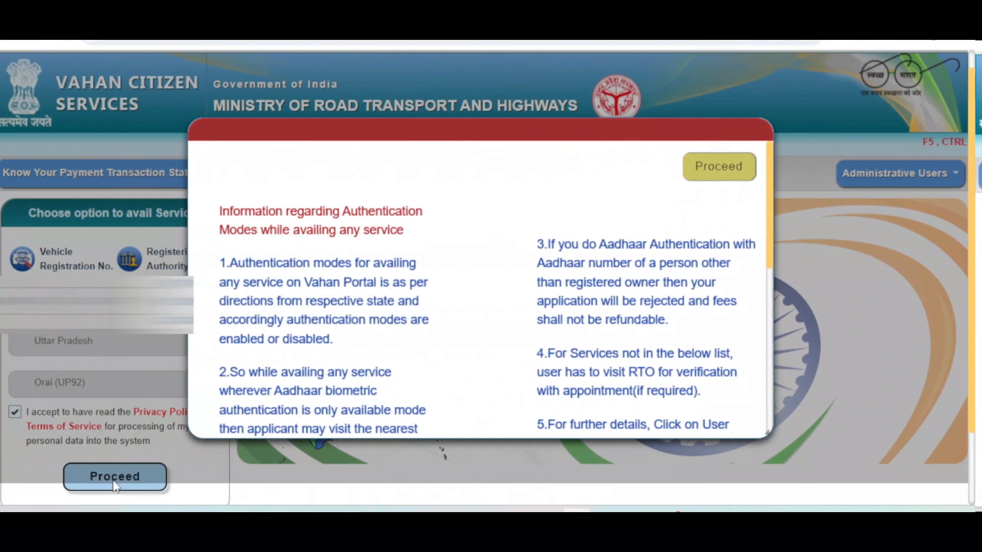
{"action": "scroll", "coordinate": [520, 363], "scroll_direction": "down", "scroll_amount": 6}
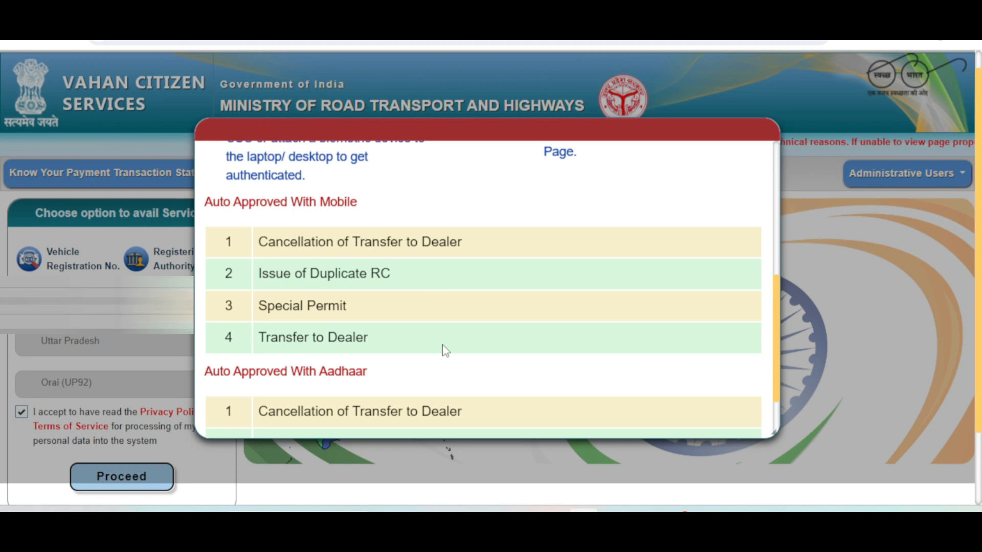
{"action": "scroll", "coordinate": [444, 351], "scroll_direction": "down", "scroll_amount": 2}
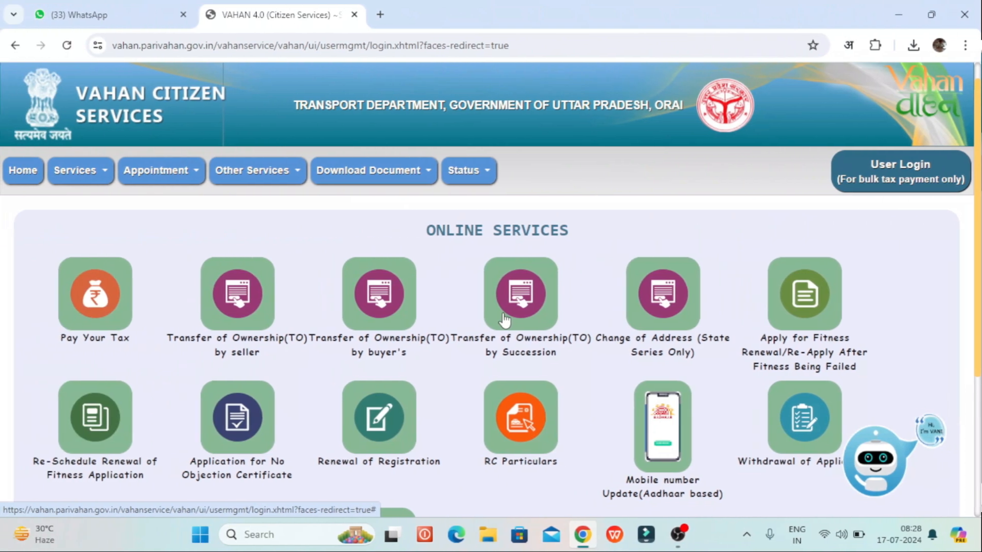
Step: Start the Application for Duplicate RC from the Online Services list
{"action": "scroll", "coordinate": [505, 320], "scroll_direction": "down", "scroll_amount": 4}
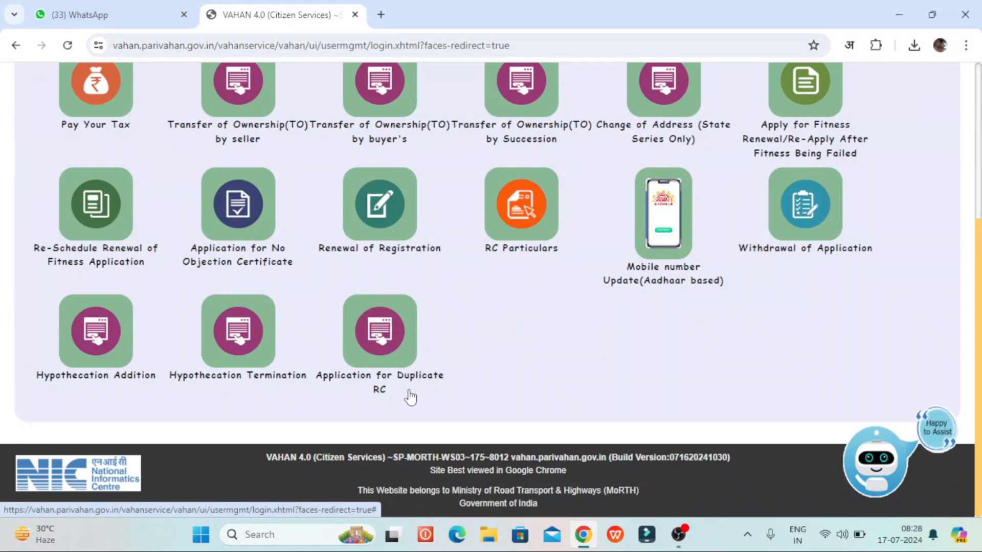
{"action": "left_click", "coordinate": [382, 347]}
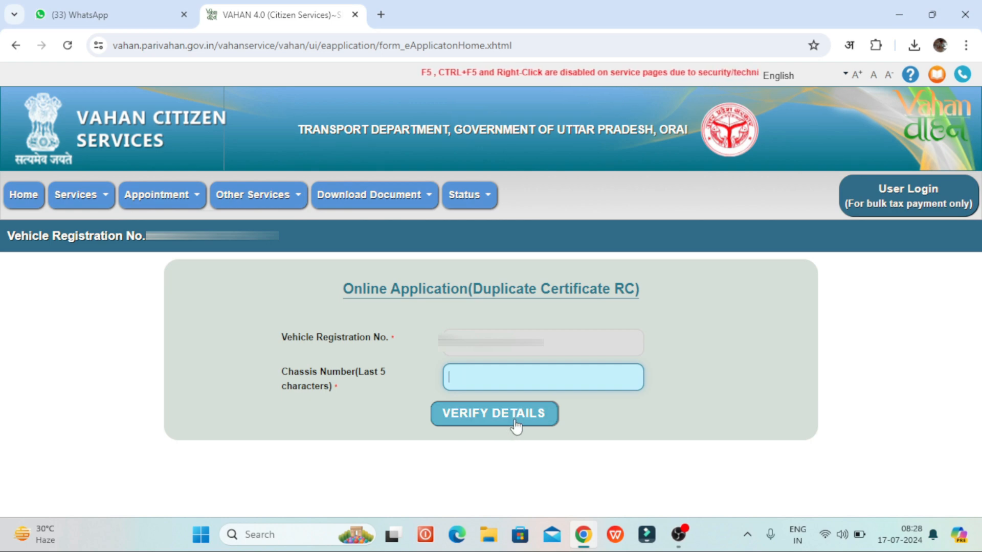
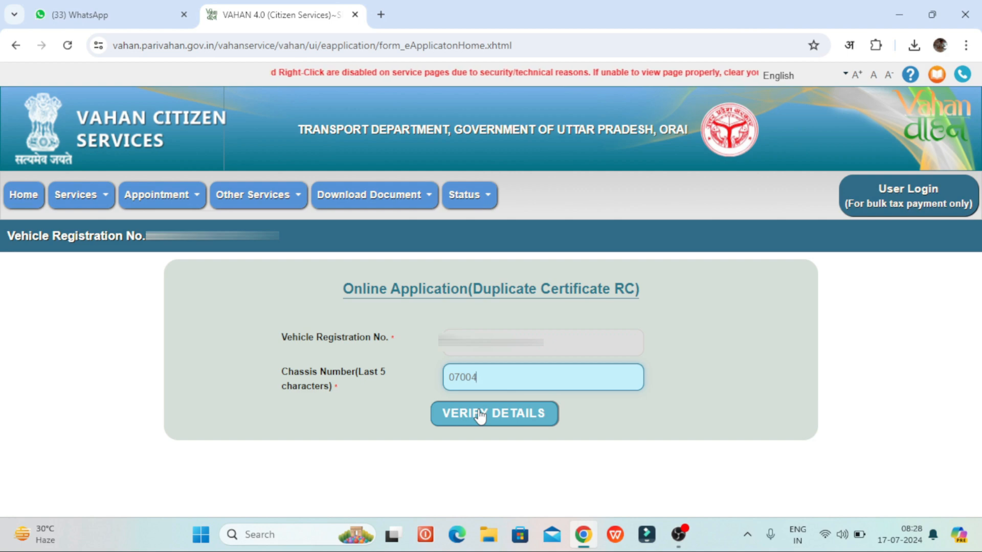
Step: Verify the vehicle with chassis digits 07004 and confirm with the OTP sent to the registered mobile
{"action": "left_click", "coordinate": [480, 415]}
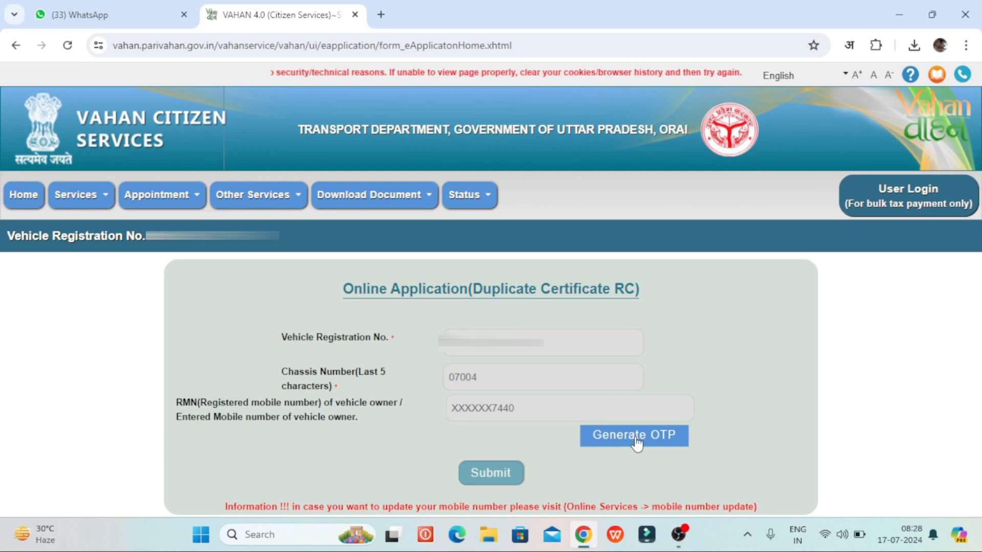
{"action": "left_click", "coordinate": [637, 443]}
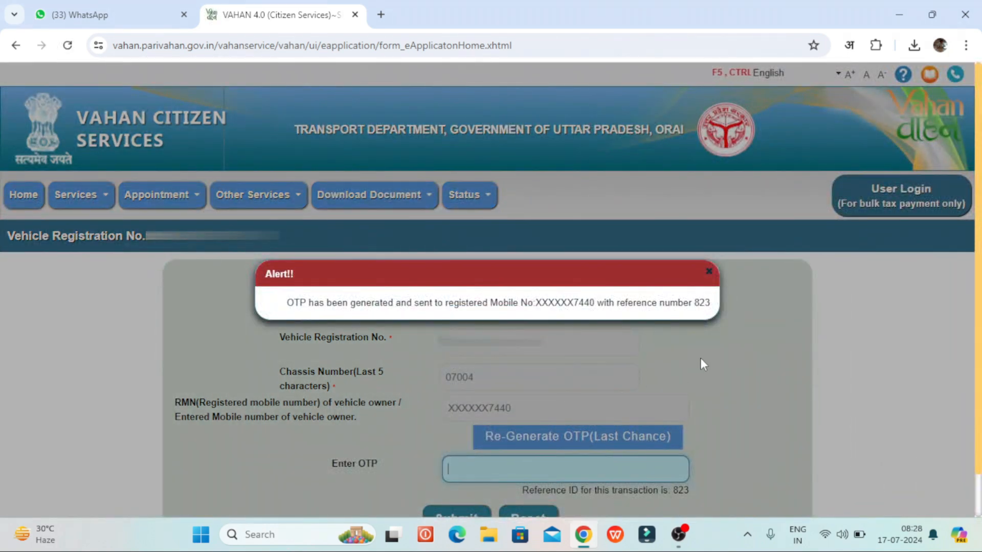
{"action": "left_click", "coordinate": [709, 272]}
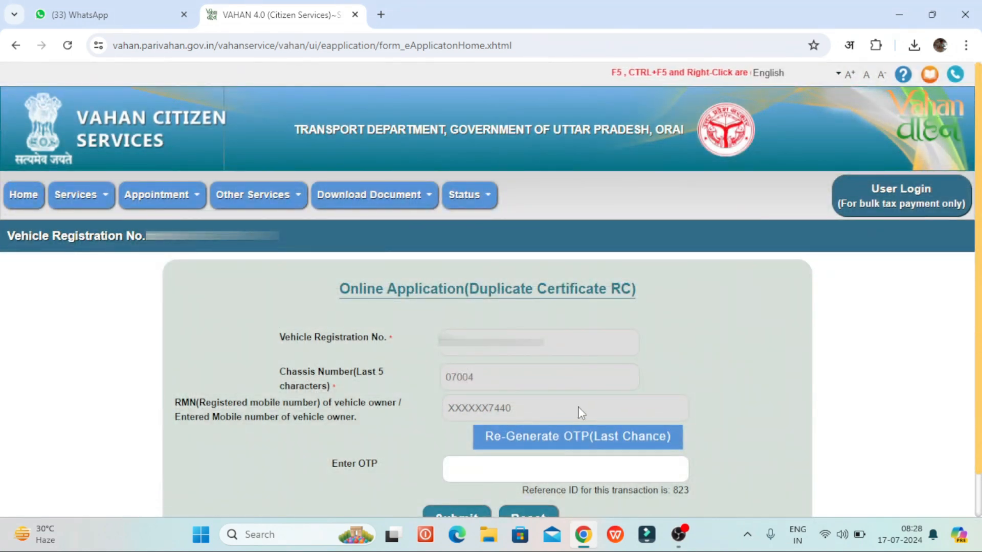
{"action": "scroll", "coordinate": [578, 407], "scroll_direction": "down", "scroll_amount": 1}
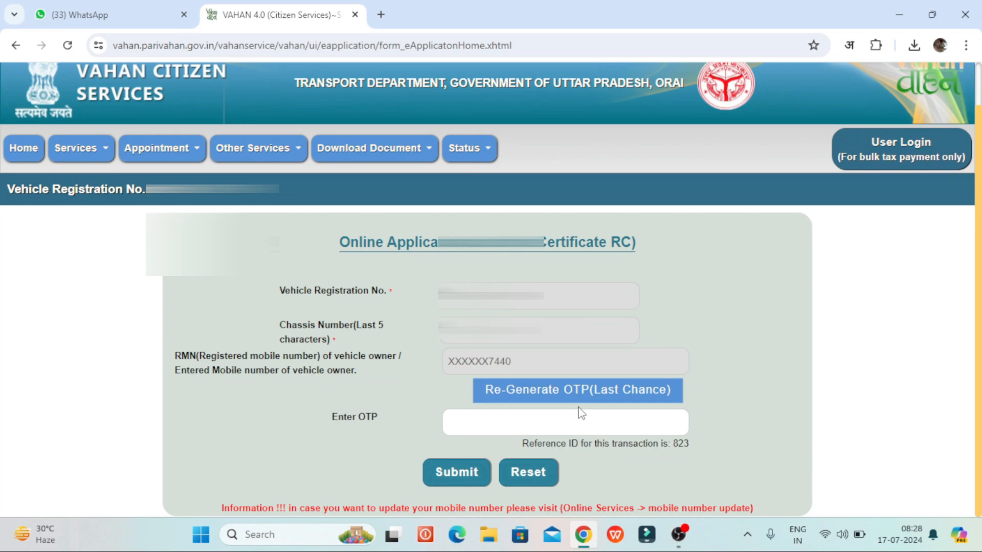
{"action": "left_click", "coordinate": [475, 424]}
{"action": "type", "text": "••••"}
{"action": "left_click", "coordinate": [456, 471]}
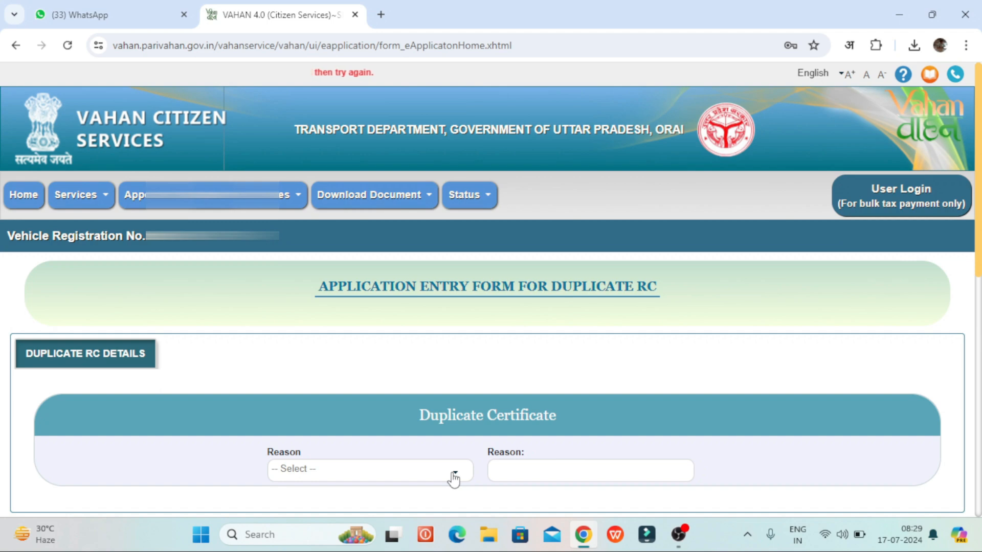
Step: Choose LOST as the reason for the duplicate RC
{"action": "scroll", "coordinate": [453, 479], "scroll_direction": "down", "scroll_amount": 2}
{"action": "scroll", "coordinate": [453, 479], "scroll_direction": "down", "scroll_amount": 1}
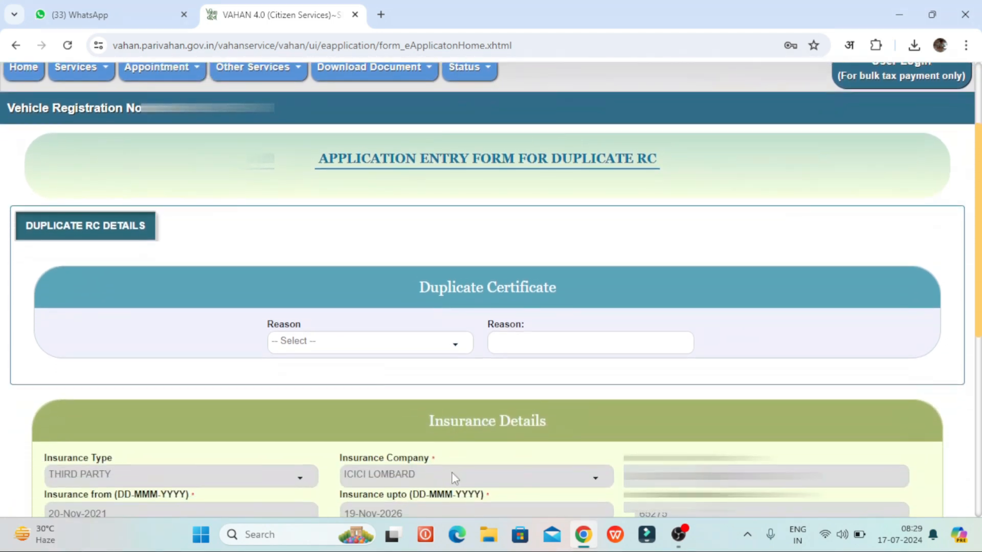
{"action": "left_click", "coordinate": [310, 348]}
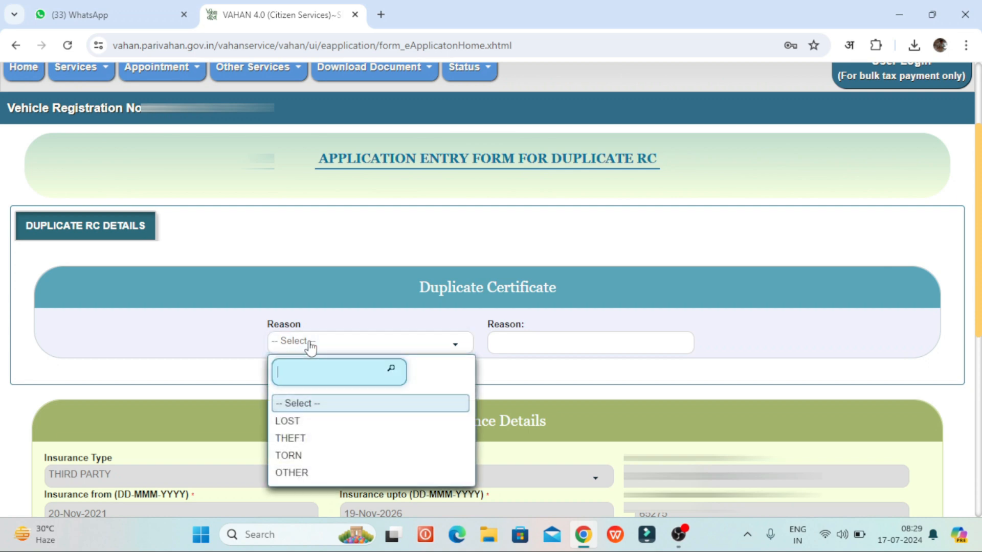
{"action": "left_click", "coordinate": [307, 422]}
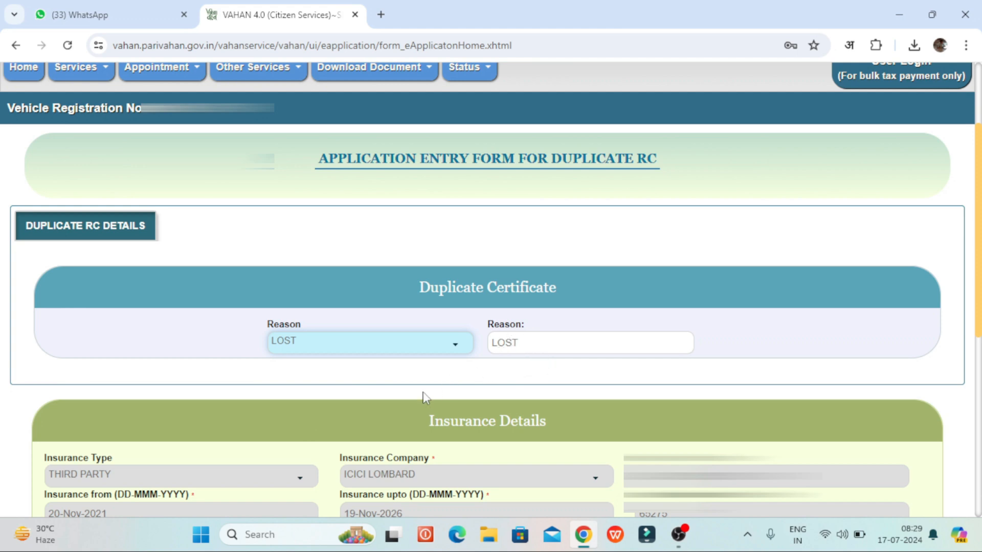
Step: Proceed to pay the 150 rupee fee, accepting the agreement and confirming the details
{"action": "scroll", "coordinate": [424, 397], "scroll_direction": "down", "scroll_amount": 3}
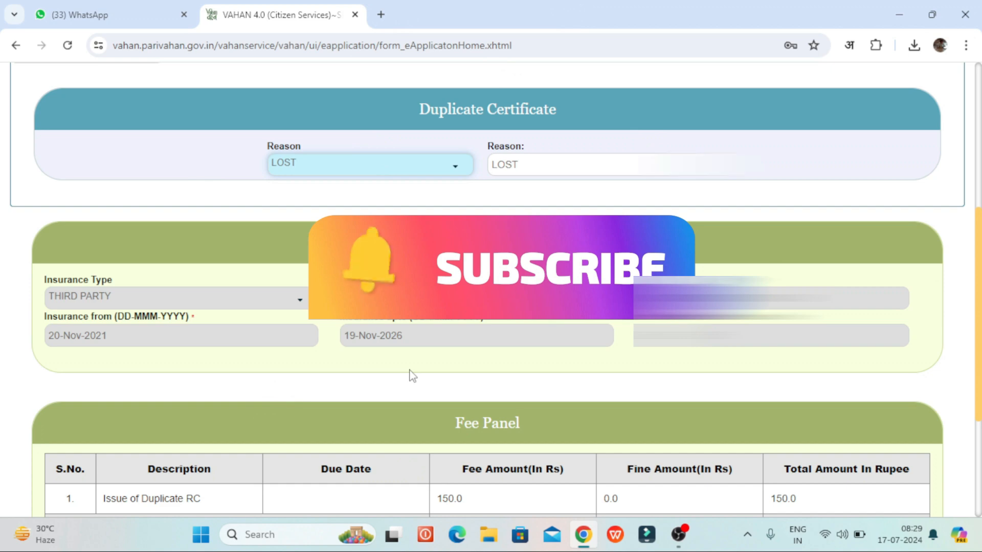
{"action": "scroll", "coordinate": [413, 376], "scroll_direction": "down", "scroll_amount": 4}
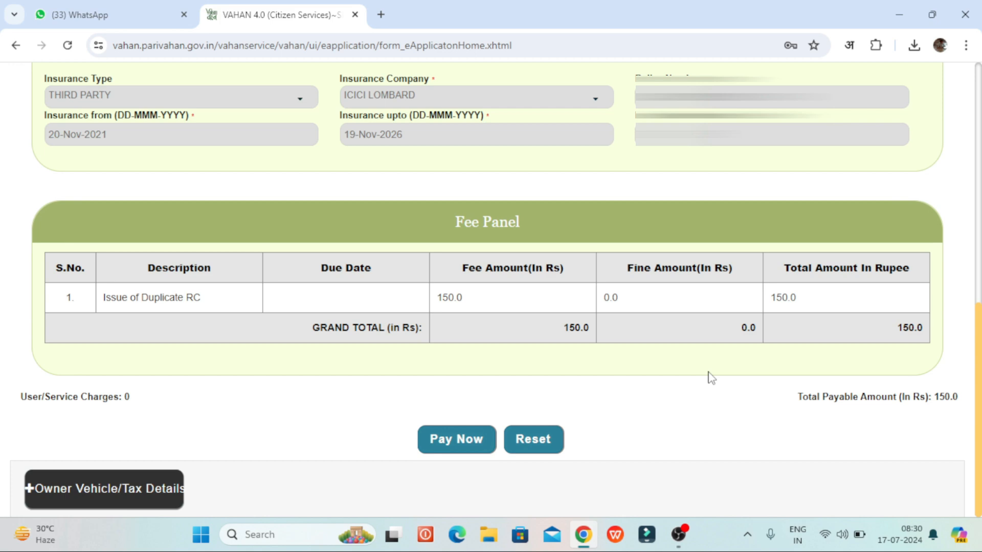
{"action": "left_click", "coordinate": [444, 452]}
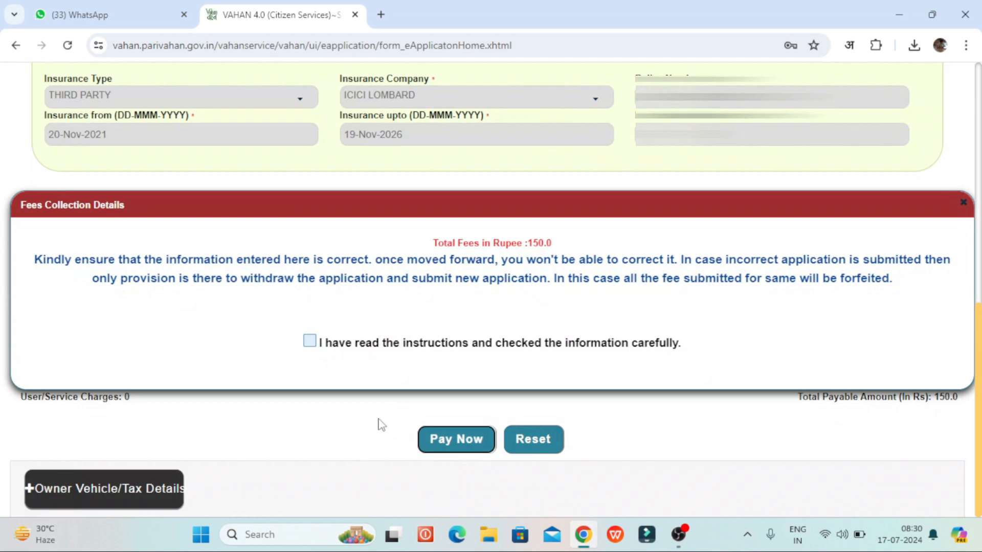
{"action": "left_click", "coordinate": [310, 341]}
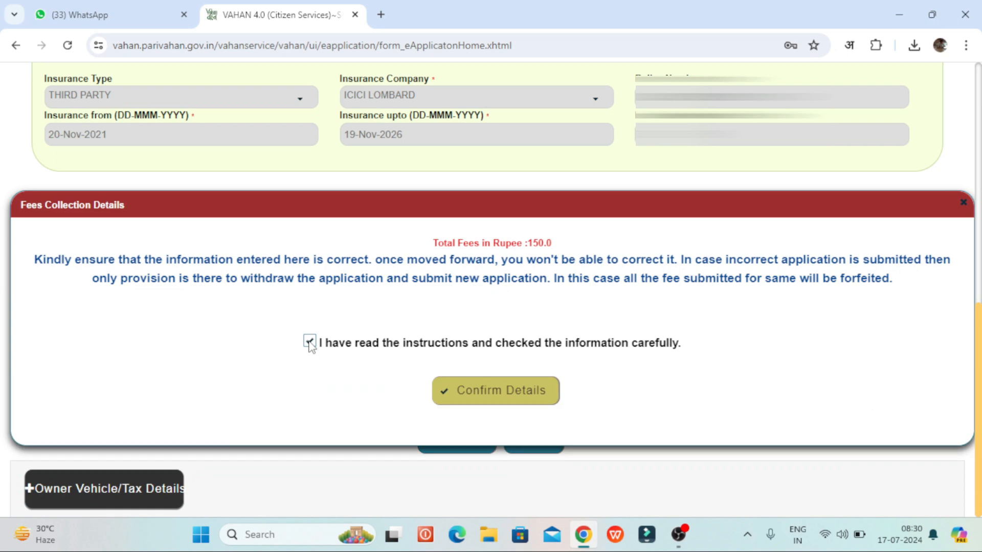
{"action": "left_click", "coordinate": [503, 392]}
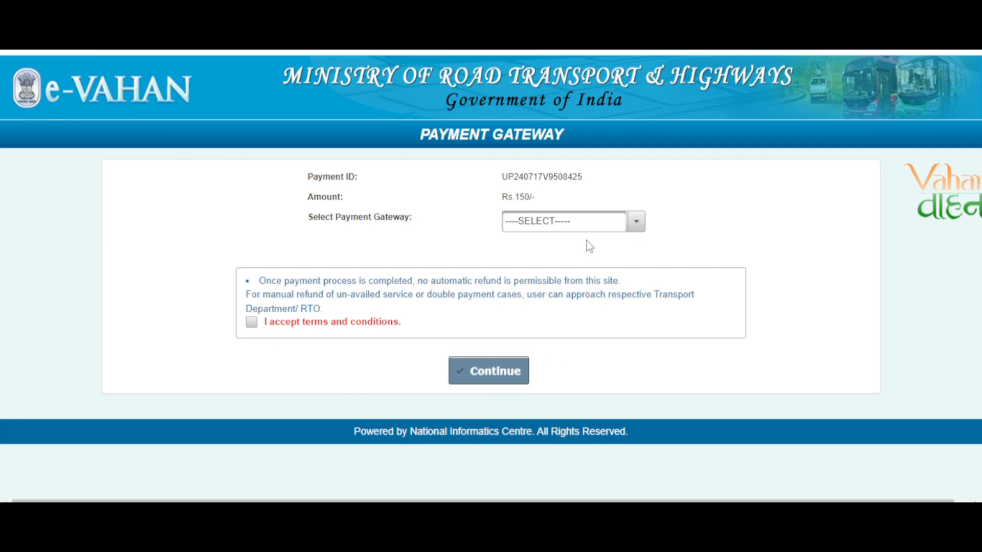
Step: Pay through SBI (Multi Bank Payment) with terms accepted, choosing SBI Net Banking
{"action": "left_click", "coordinate": [573, 225]}
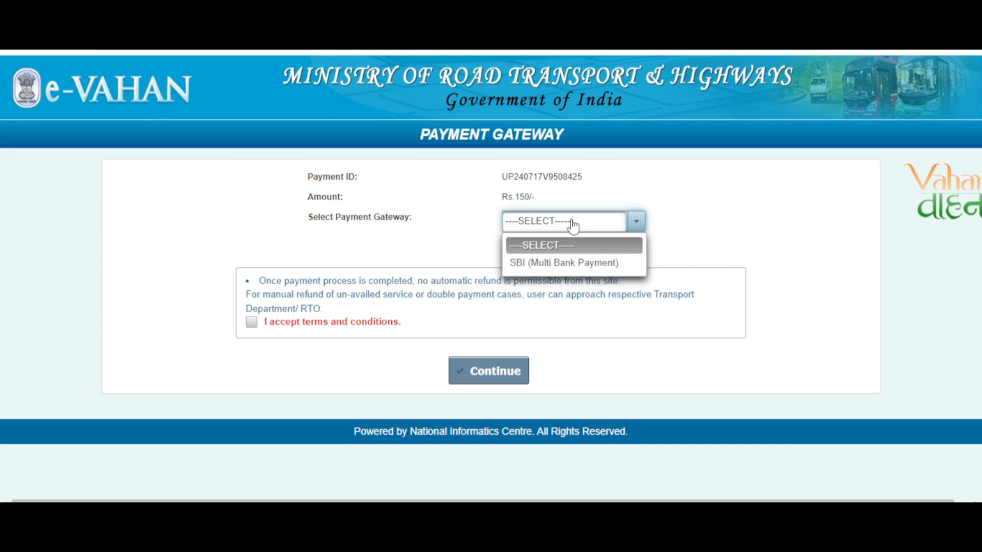
{"action": "left_click", "coordinate": [572, 264]}
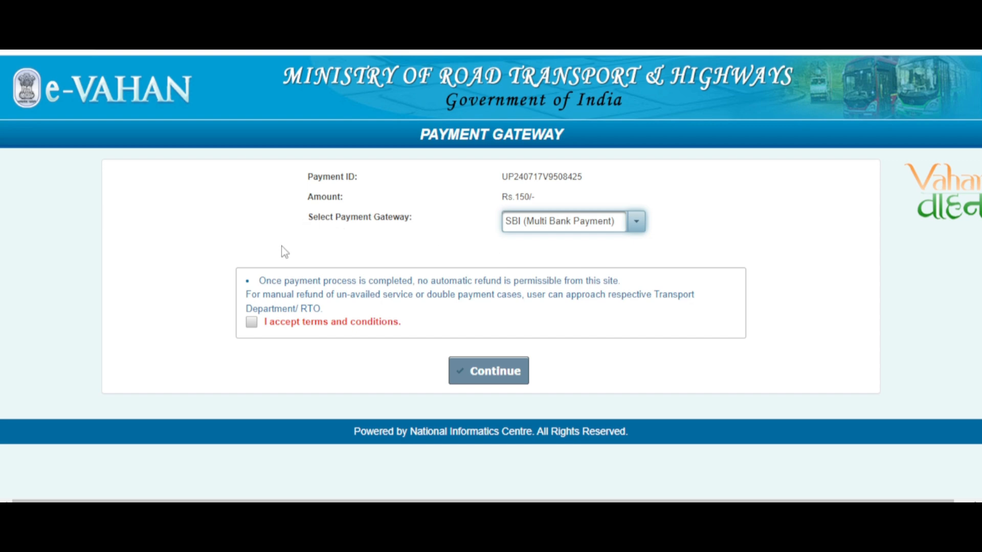
{"action": "left_click", "coordinate": [250, 323]}
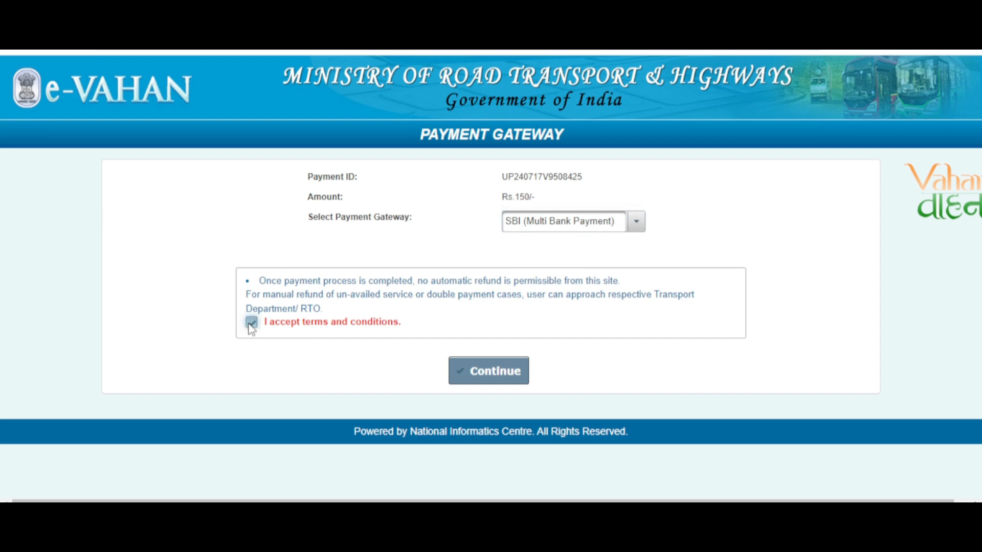
{"action": "left_click", "coordinate": [499, 370]}
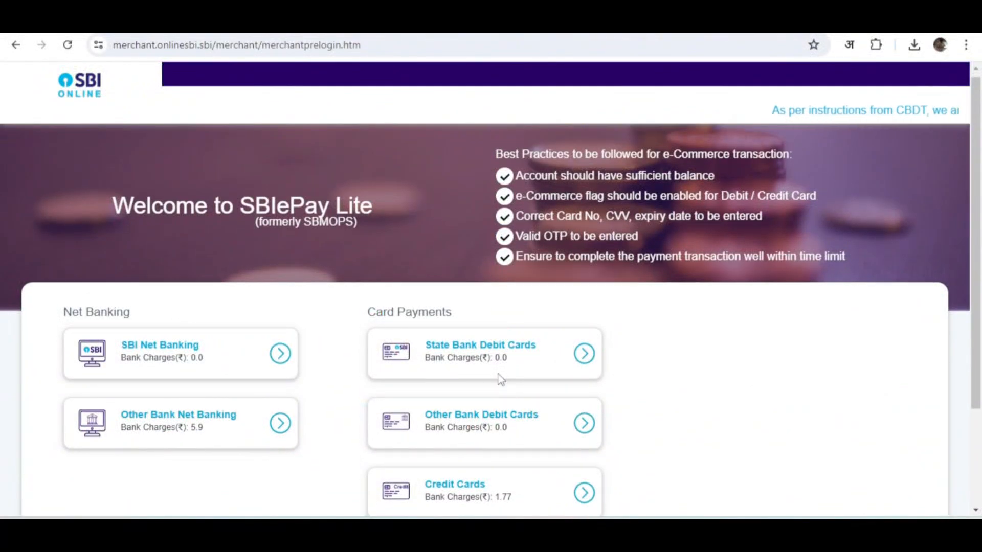
{"action": "scroll", "coordinate": [500, 379], "scroll_direction": "down", "scroll_amount": 3}
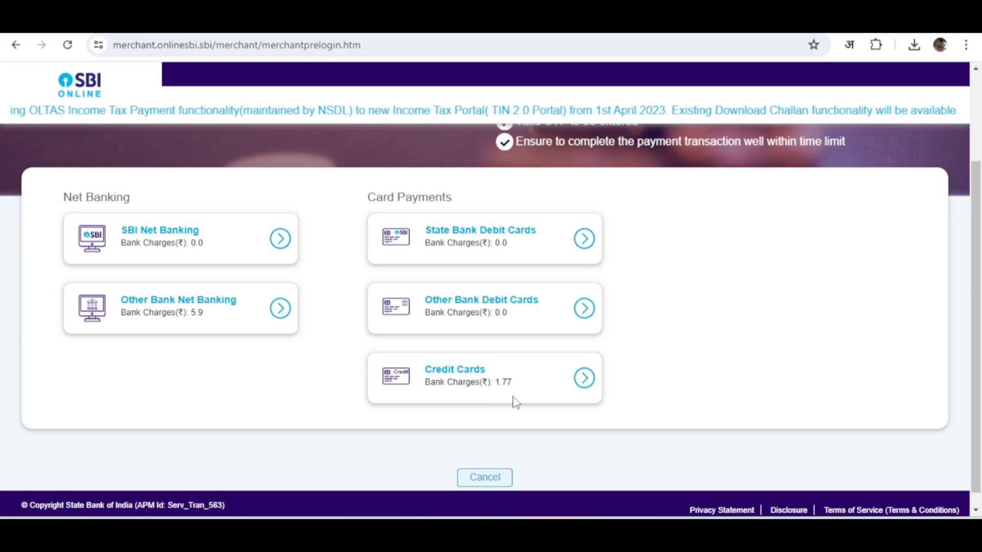
{"action": "left_click", "coordinate": [201, 235]}
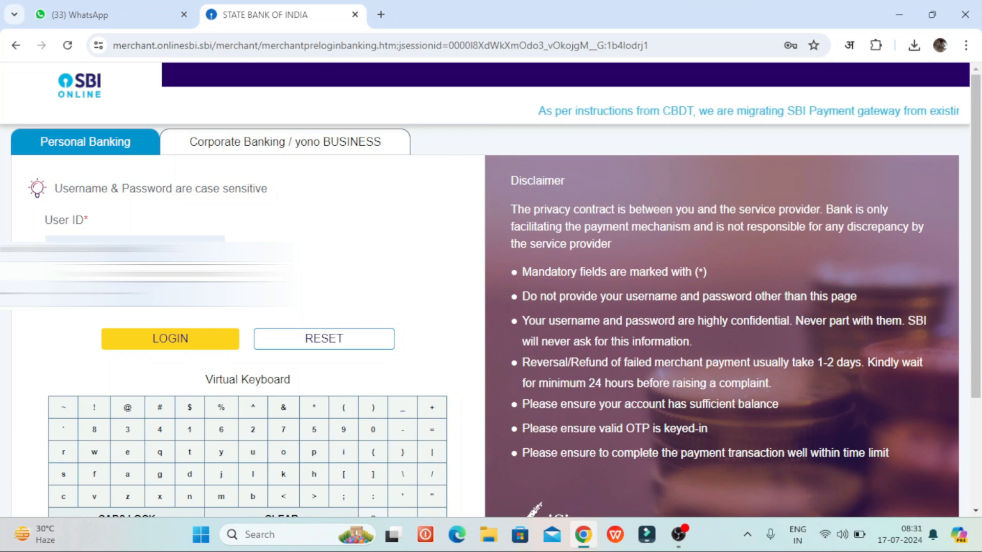
Step: Log in to SBI Net Banking and choose the second account to pay from
{"action": "left_click", "coordinate": [182, 341]}
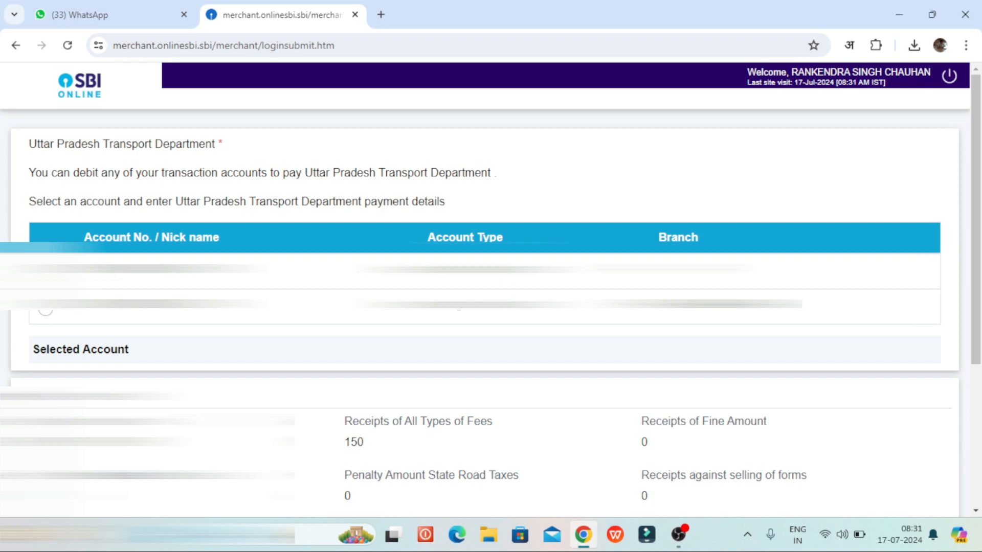
{"action": "left_click", "coordinate": [44, 312]}
{"action": "scroll", "coordinate": [256, 379], "scroll_direction": "down", "scroll_amount": 5}
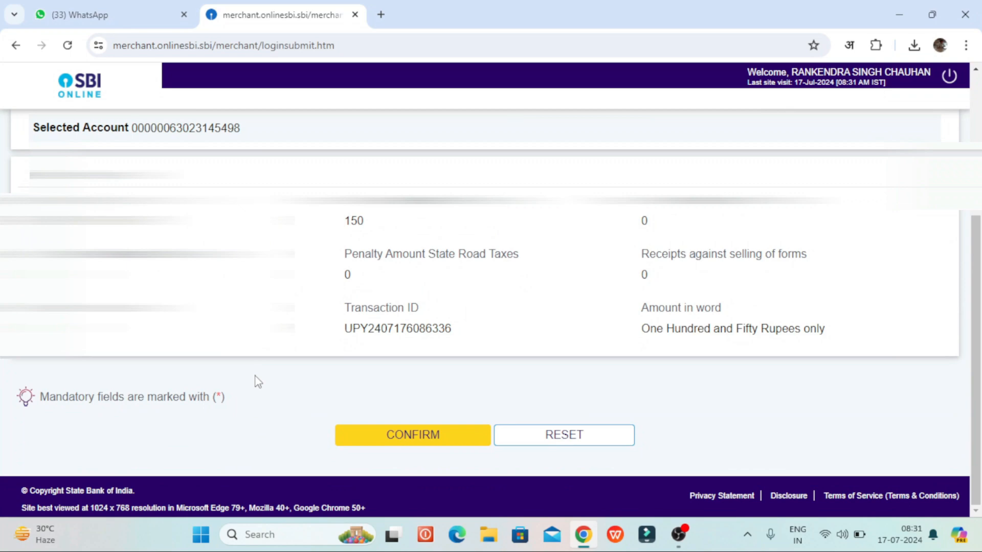
Step: Confirm the INR 150 payment and authorise it with the one-time security password
{"action": "left_click", "coordinate": [428, 440]}
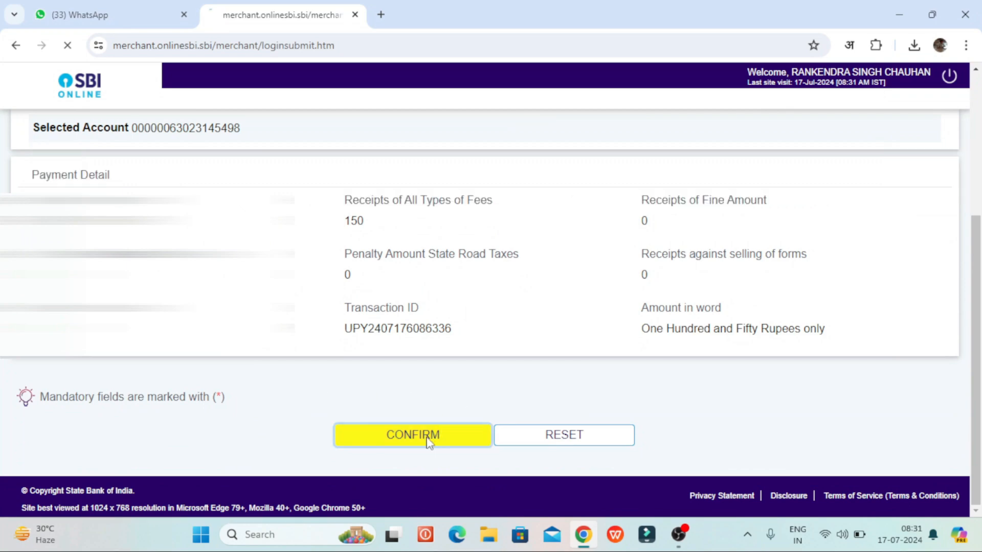
{"action": "scroll", "coordinate": [428, 441], "scroll_direction": "down", "scroll_amount": 6}
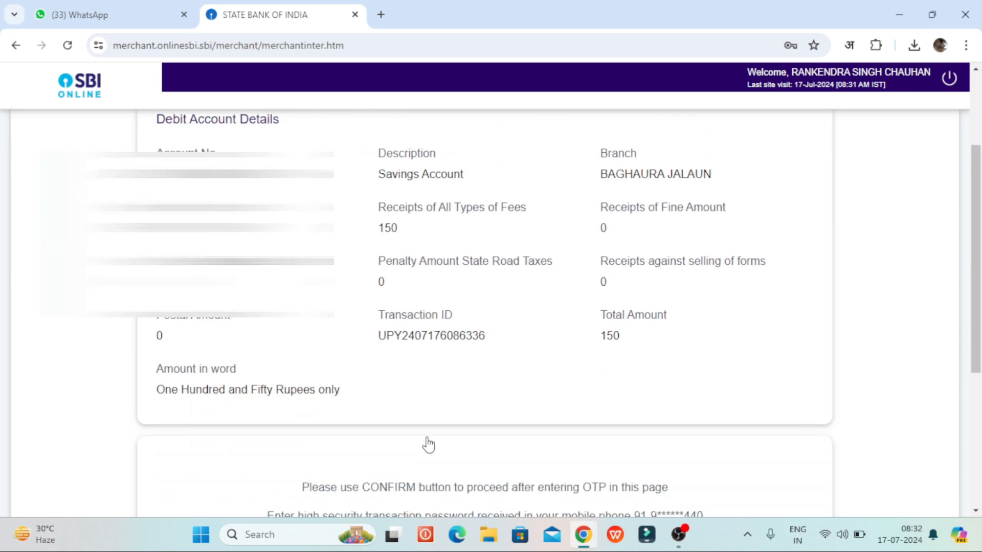
{"action": "scroll", "coordinate": [427, 444], "scroll_direction": "down", "scroll_amount": 2}
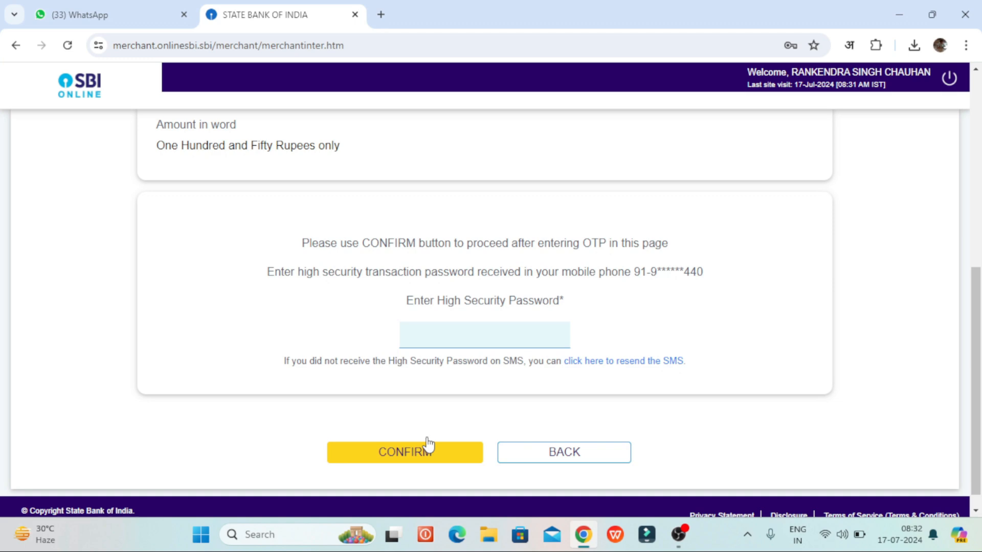
{"action": "left_click", "coordinate": [441, 347]}
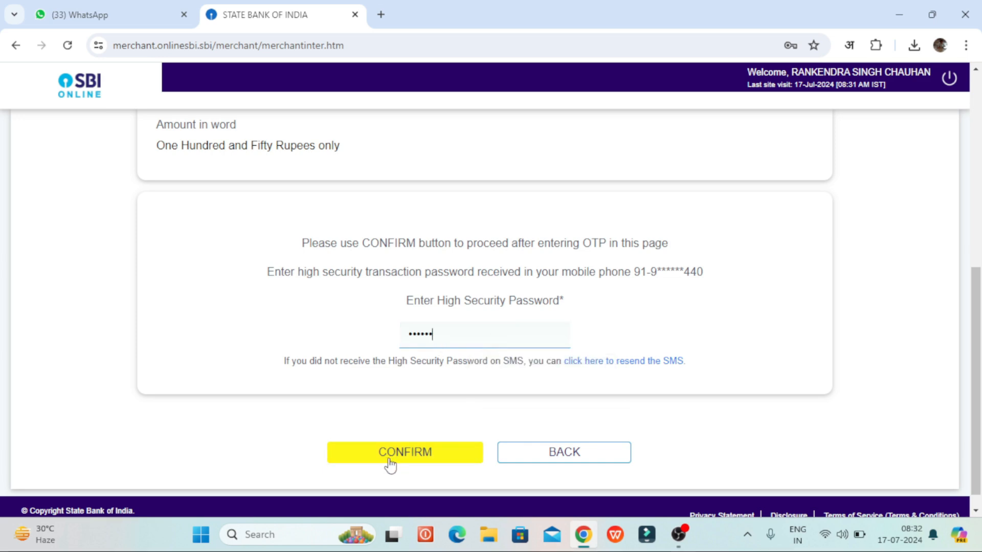
{"action": "left_click", "coordinate": [391, 459]}
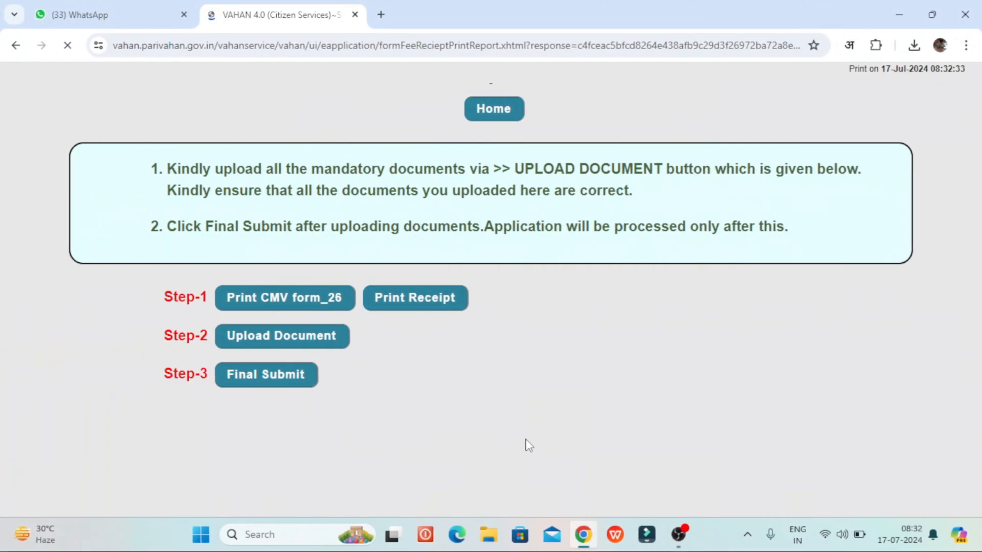
Step: Open the Rs 150 Issue of Duplicate RC e-fee receipt and save it as a PDF
{"action": "left_click", "coordinate": [431, 308]}
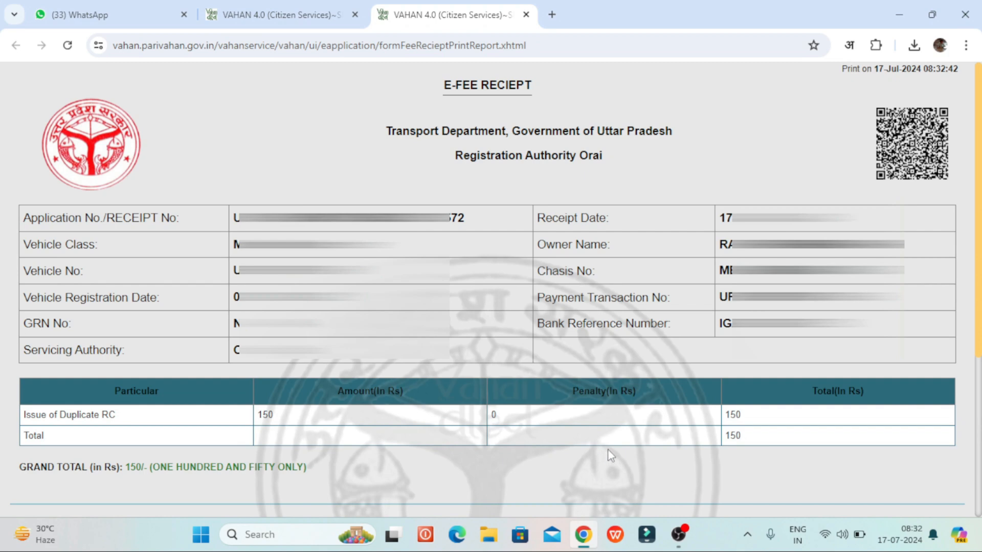
{"action": "scroll", "coordinate": [607, 449], "scroll_direction": "down", "scroll_amount": 2}
{"action": "key", "text": "ctrl+p"}
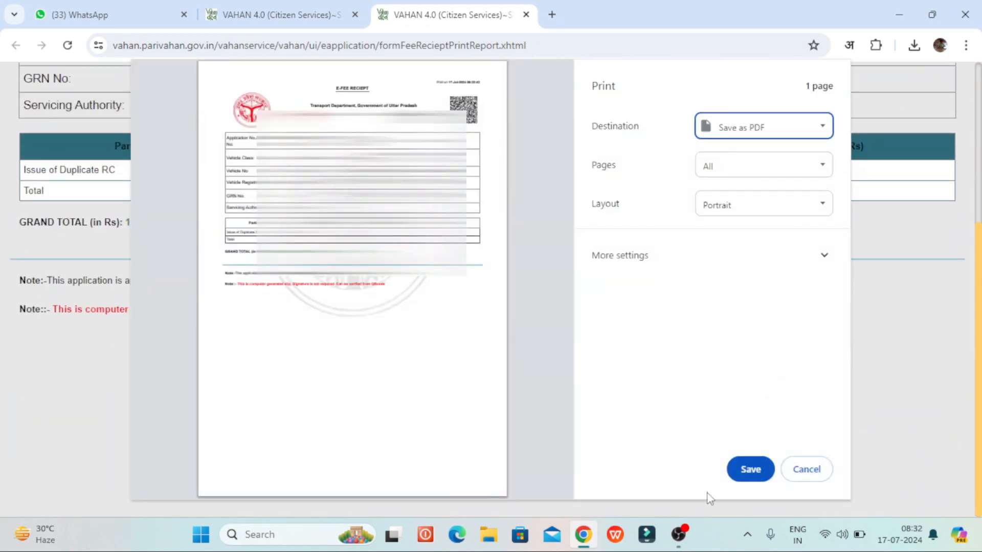
{"action": "left_click", "coordinate": [741, 465]}
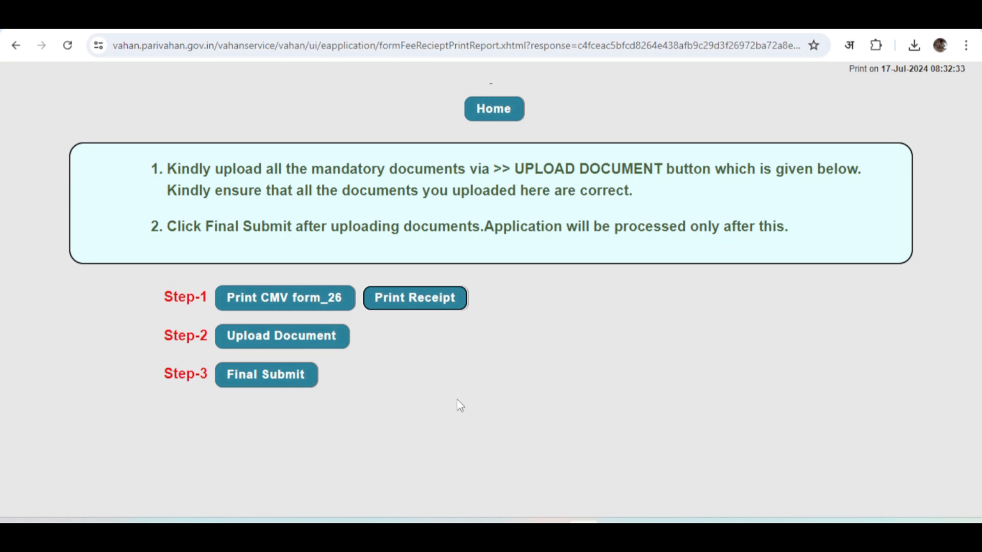
Step: Open the filled-in Form 26 in its own tab, scroll through it, then return to the steps tab
{"action": "left_click", "coordinate": [322, 309]}
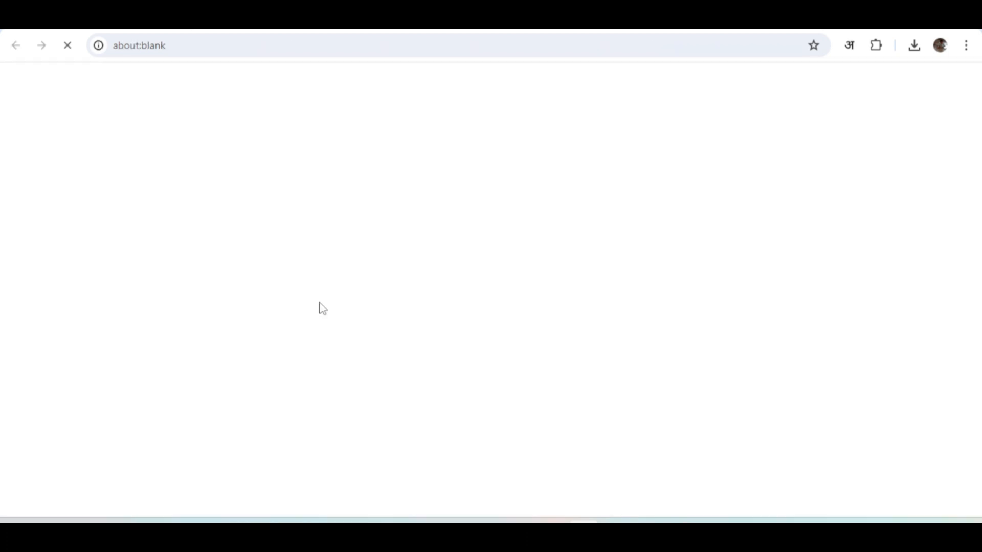
{"action": "scroll", "coordinate": [421, 485], "scroll_direction": "down", "scroll_amount": 5}
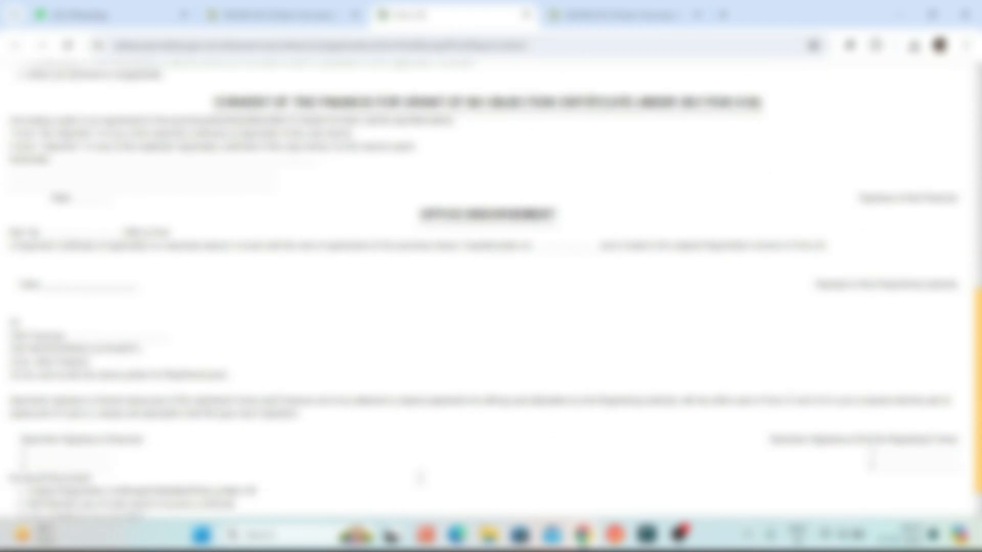
{"action": "scroll", "coordinate": [420, 485], "scroll_direction": "up", "scroll_amount": 2}
{"action": "scroll", "coordinate": [421, 484], "scroll_direction": "up", "scroll_amount": 8}
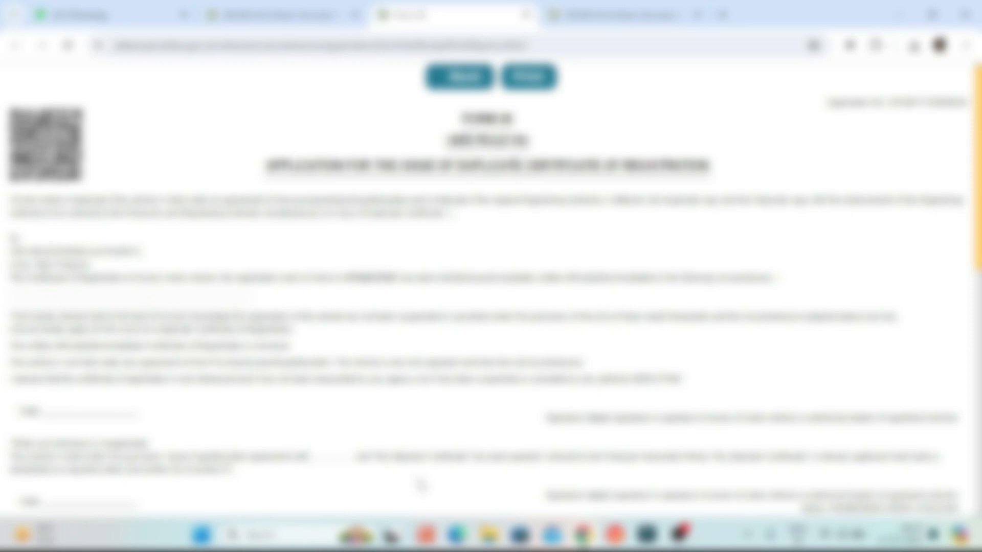
{"action": "scroll", "coordinate": [420, 485], "scroll_direction": "down", "scroll_amount": 2}
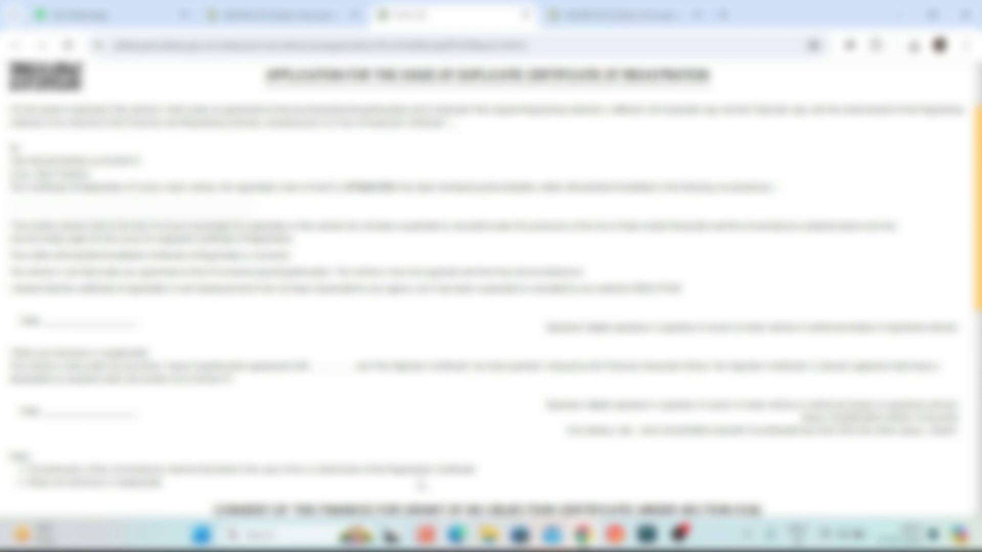
{"action": "scroll", "coordinate": [421, 485], "scroll_direction": "down", "scroll_amount": 7}
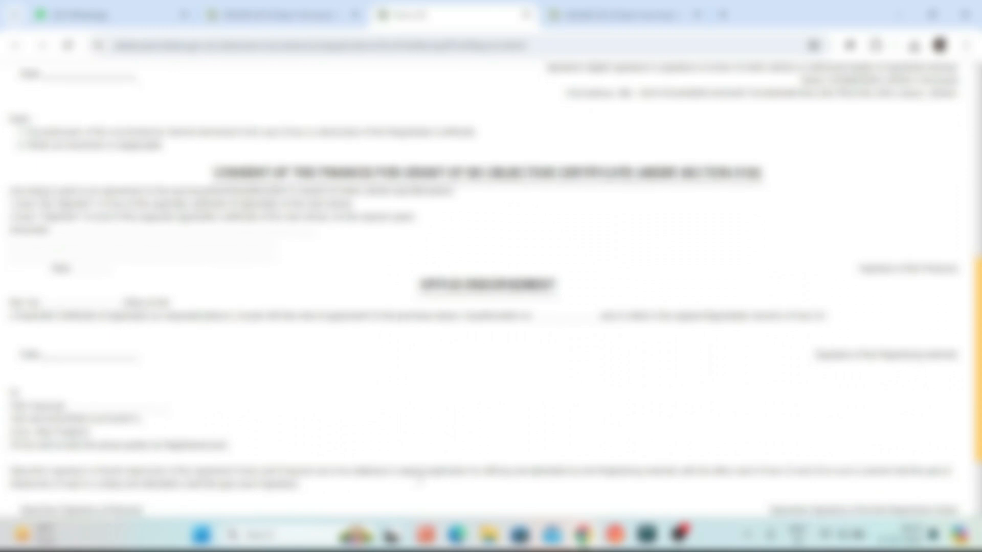
{"action": "scroll", "coordinate": [421, 484], "scroll_direction": "up", "scroll_amount": 10}
{"action": "left_click", "coordinate": [271, 15]}
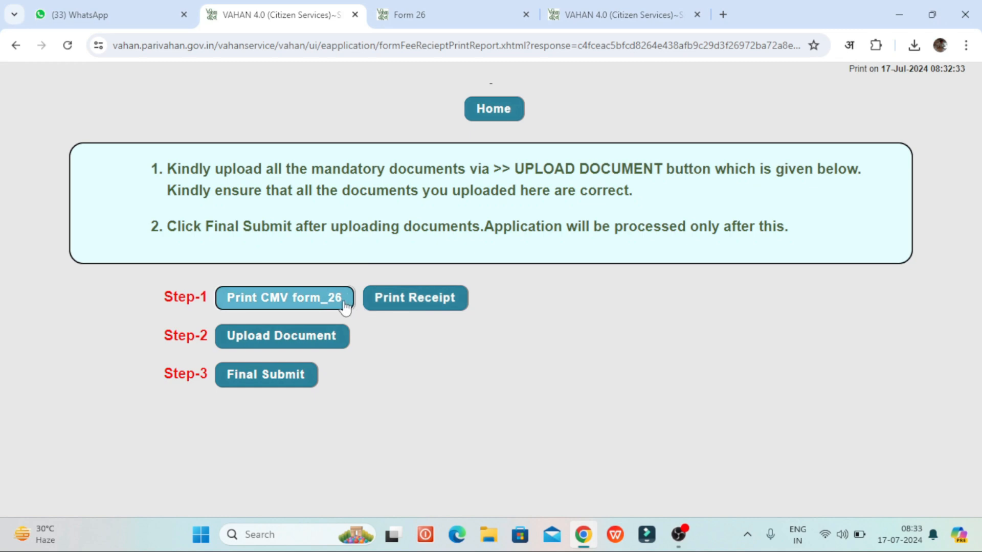
Step: Open Upload Document, then go back to the Vahan Citizen Services homepage
{"action": "left_click", "coordinate": [257, 346]}
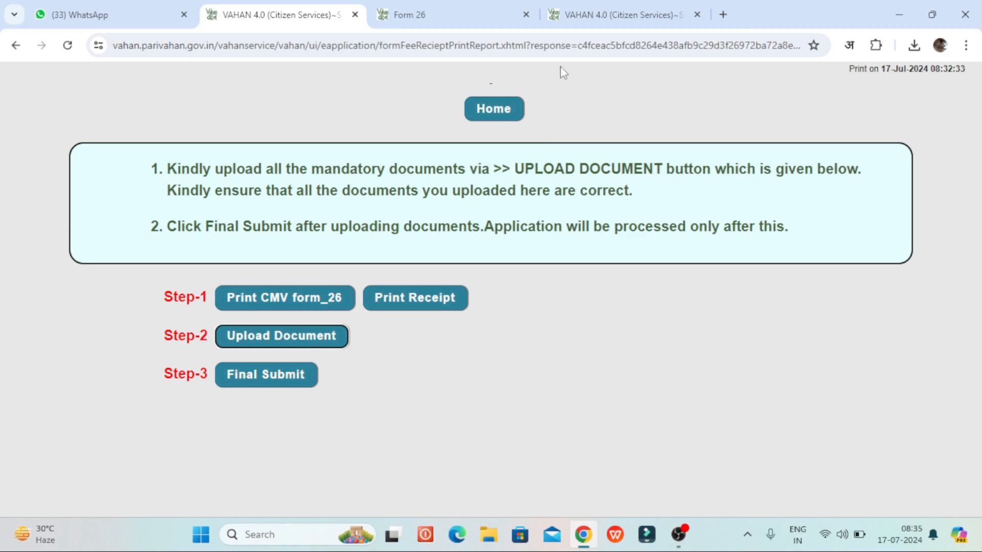
{"action": "left_click", "coordinate": [508, 114]}
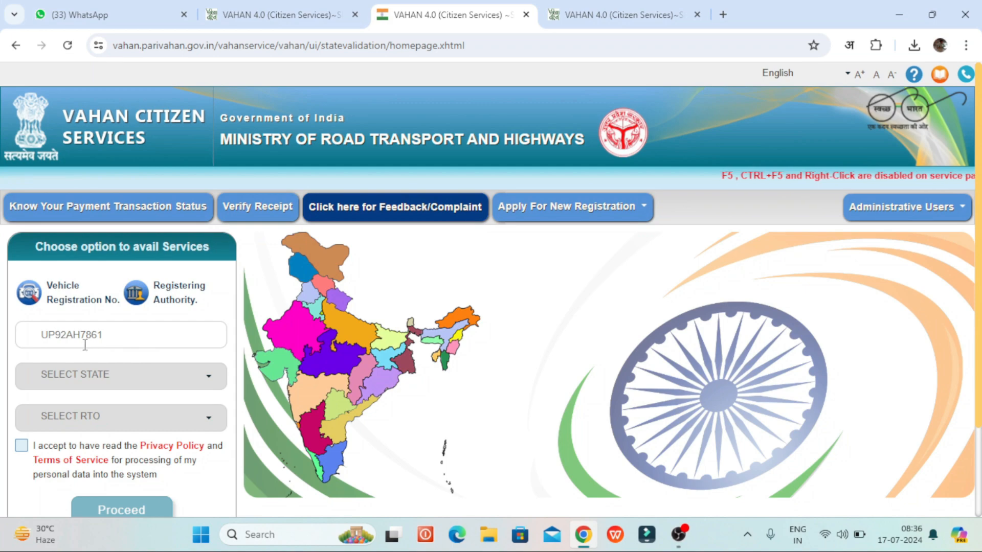
Step: Accept the privacy policy and terms and proceed to the vehicle's online services
{"action": "left_click", "coordinate": [22, 445]}
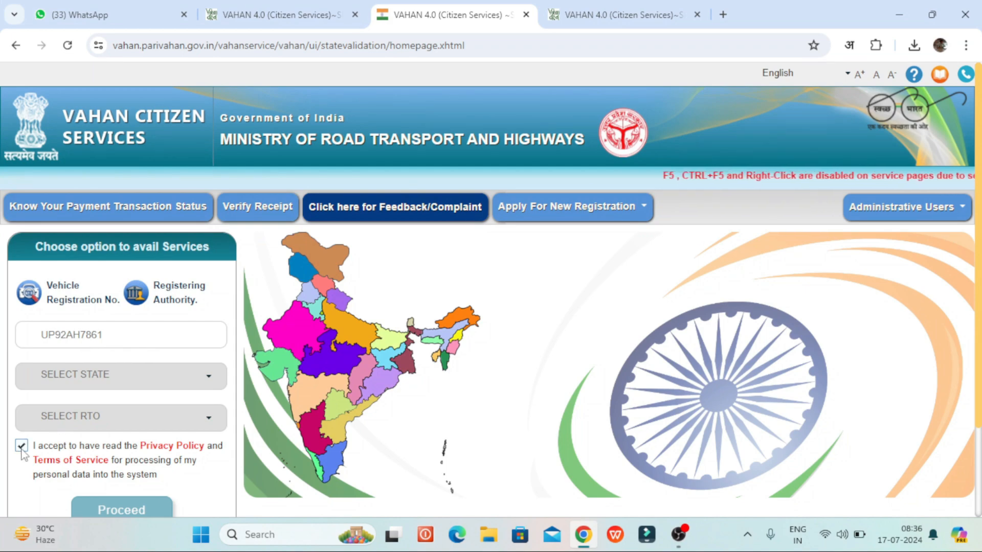
{"action": "scroll", "coordinate": [129, 443], "scroll_direction": "down", "scroll_amount": 2}
{"action": "left_click", "coordinate": [143, 400]}
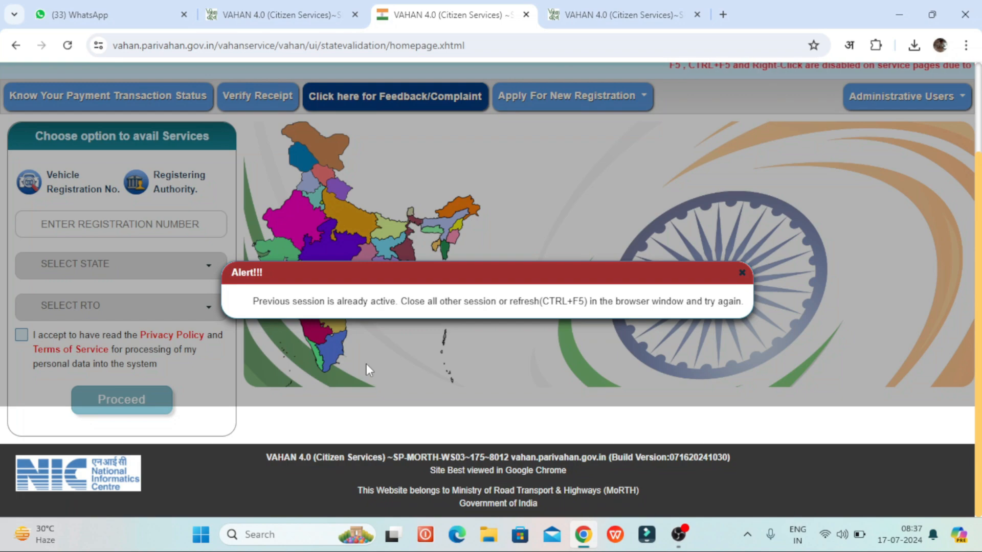
Step: Reload with Ctrl+F5 to clear the active-session alert and accept the terms again
{"action": "key", "text": "ctrl+F5"}
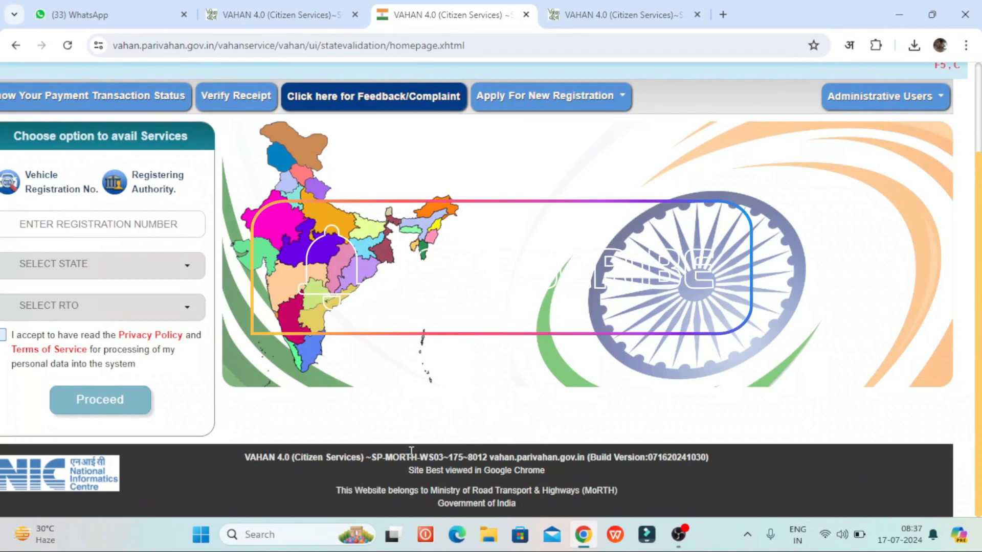
{"action": "scroll", "coordinate": [385, 370], "scroll_direction": "up", "scroll_amount": 1}
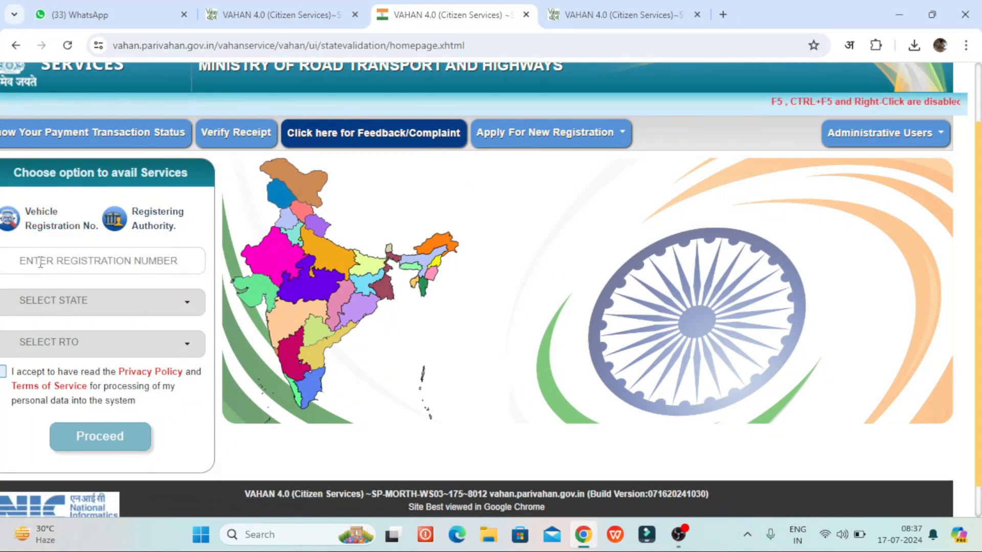
{"action": "left_click", "coordinate": [3, 373]}
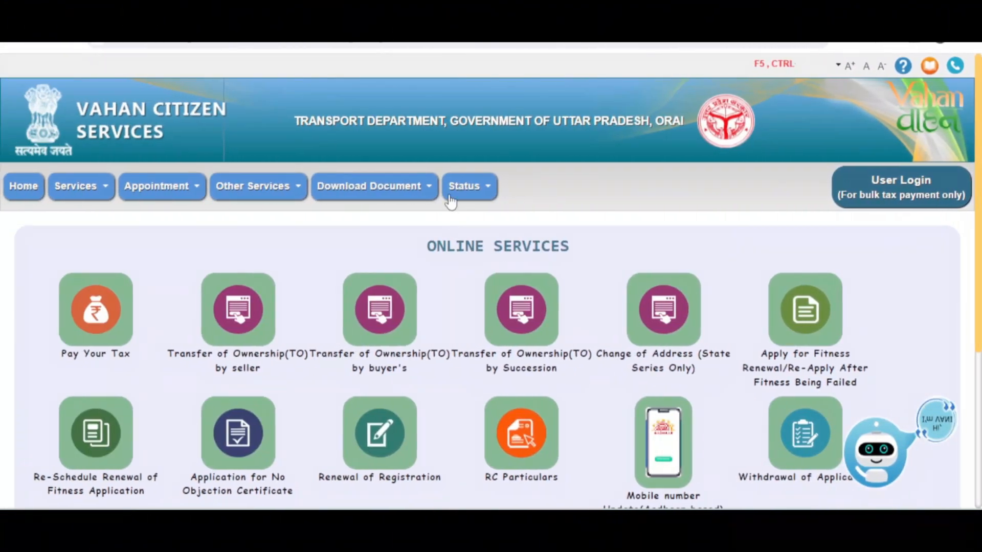
{"action": "mouse_move", "coordinate": [462, 188]}
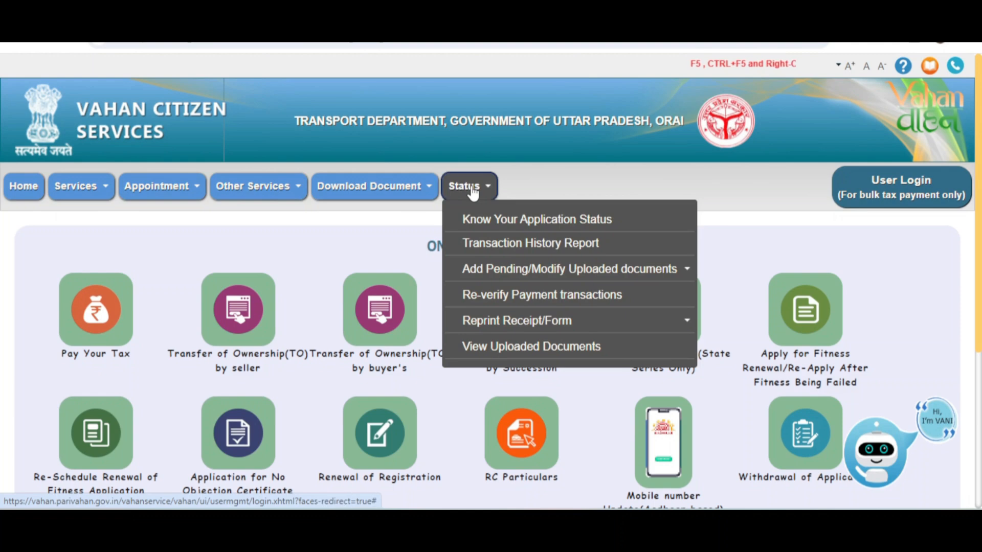
Step: Find Reprint Receipt transactions by registration number, type Application, source Online Service
{"action": "mouse_move", "coordinate": [537, 325]}
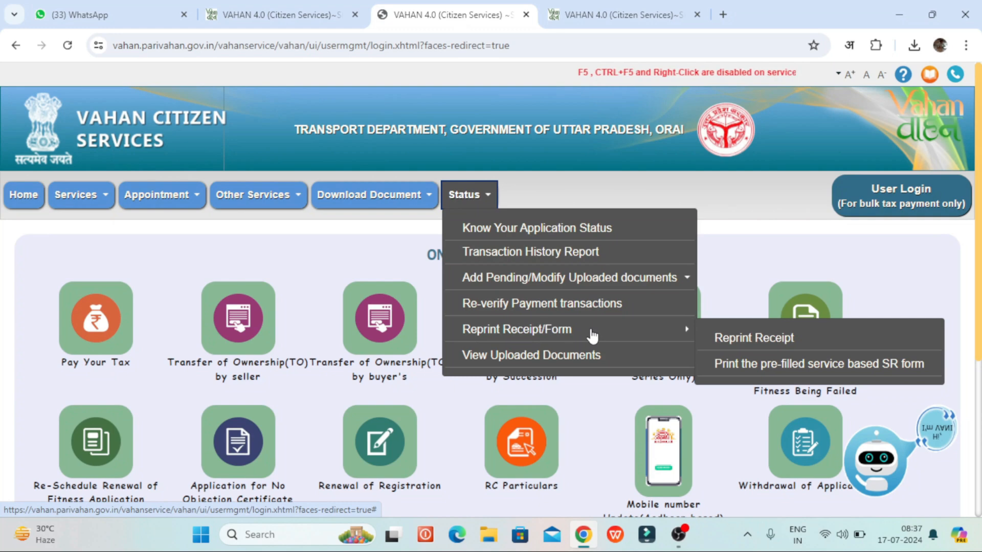
{"action": "left_click", "coordinate": [726, 338]}
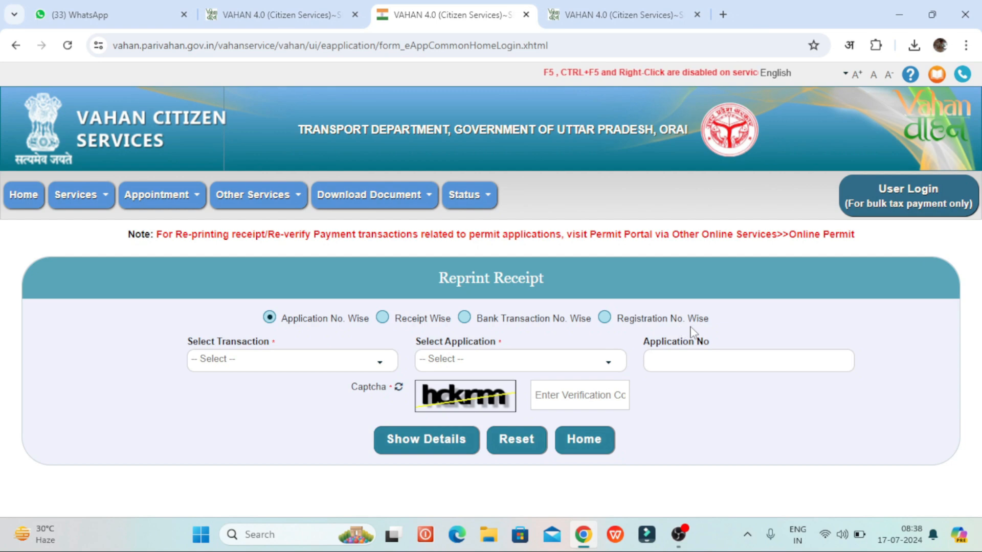
{"action": "left_click", "coordinate": [606, 318]}
{"action": "left_click", "coordinate": [115, 374]}
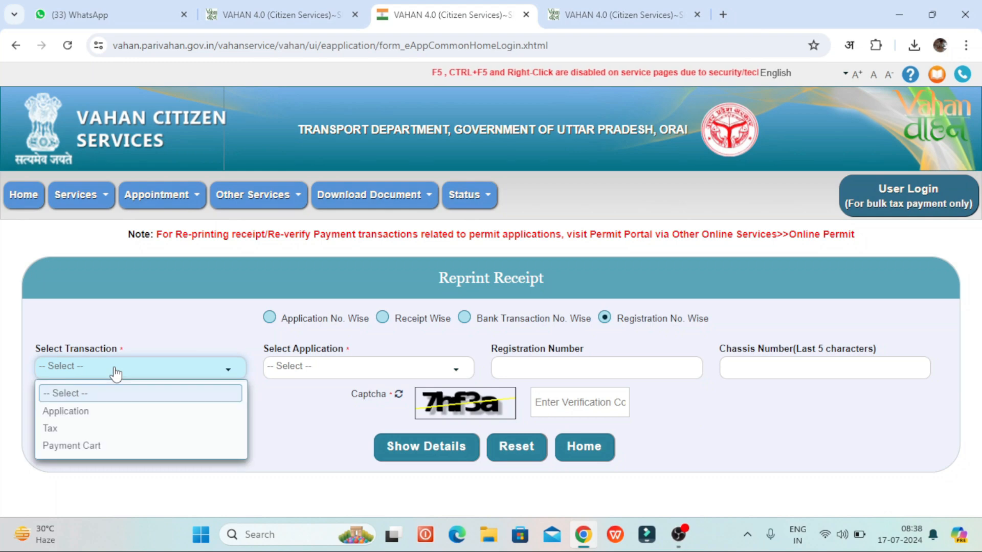
{"action": "left_click", "coordinate": [82, 412]}
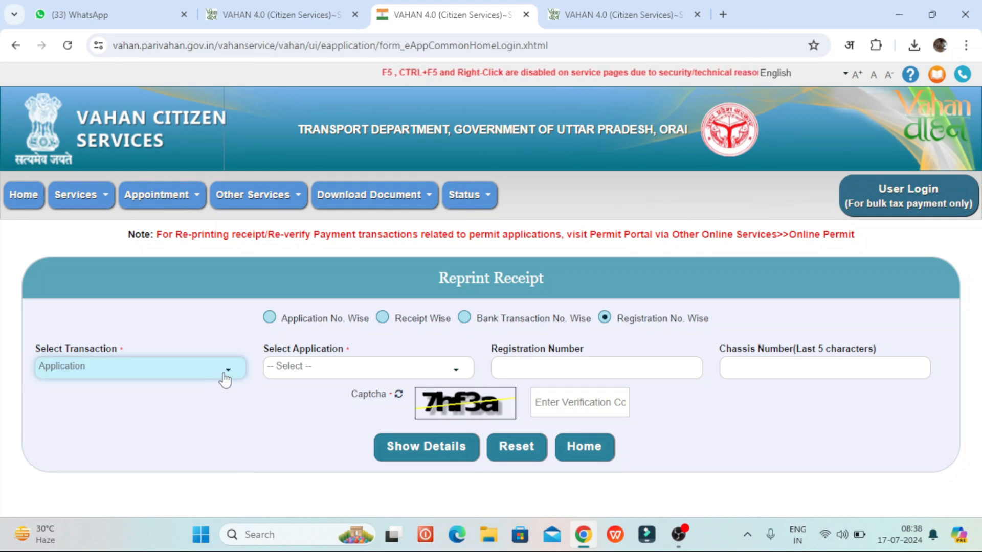
{"action": "left_click", "coordinate": [313, 370]}
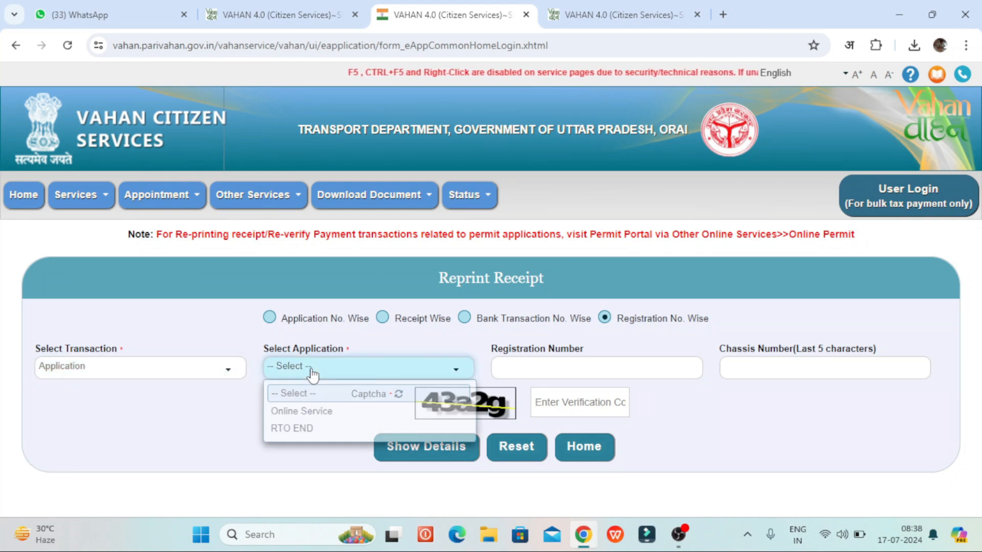
{"action": "left_click", "coordinate": [335, 412]}
{"action": "left_click", "coordinate": [535, 367]}
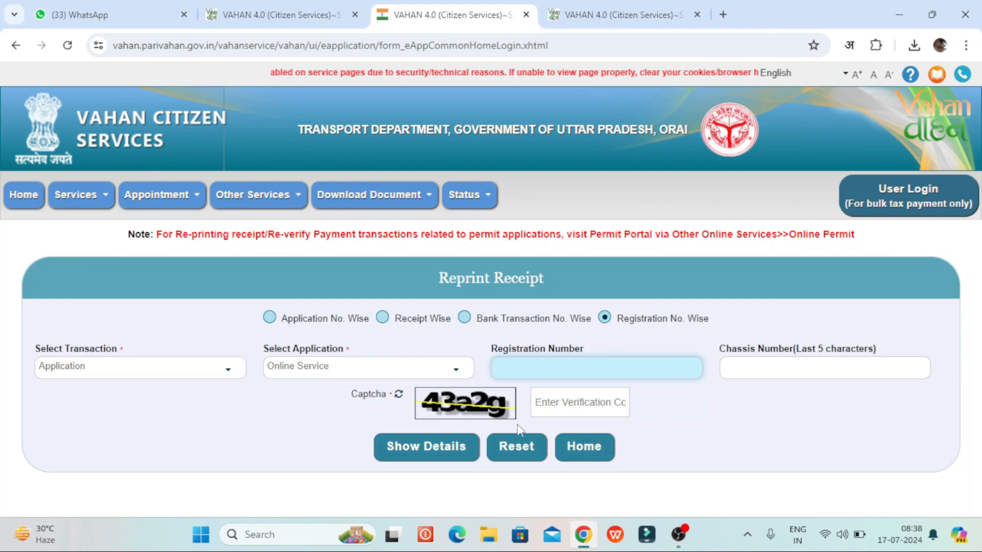
{"action": "left_click", "coordinate": [455, 467]}
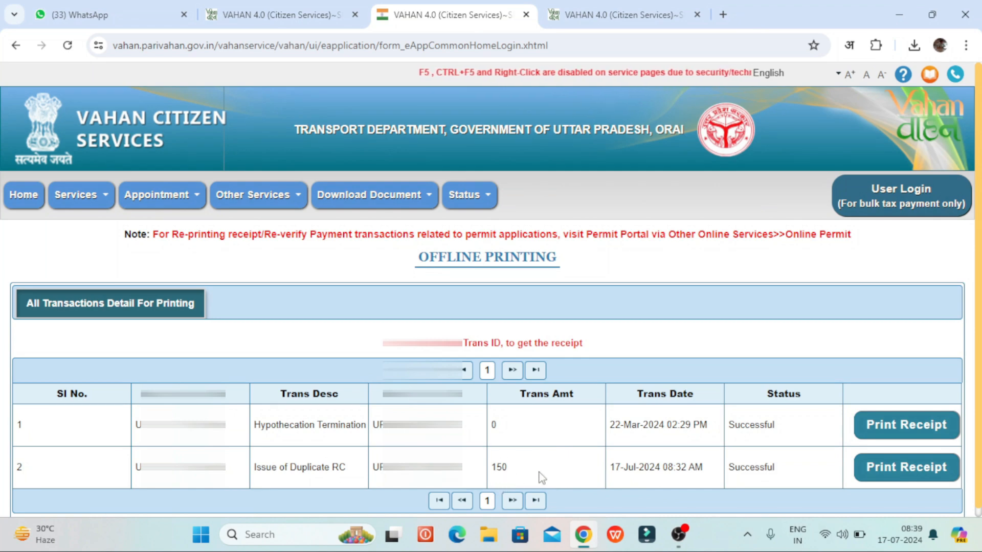
Step: Print the Issue of Duplicate RC receipt and go to Upload Document
{"action": "left_click", "coordinate": [875, 467]}
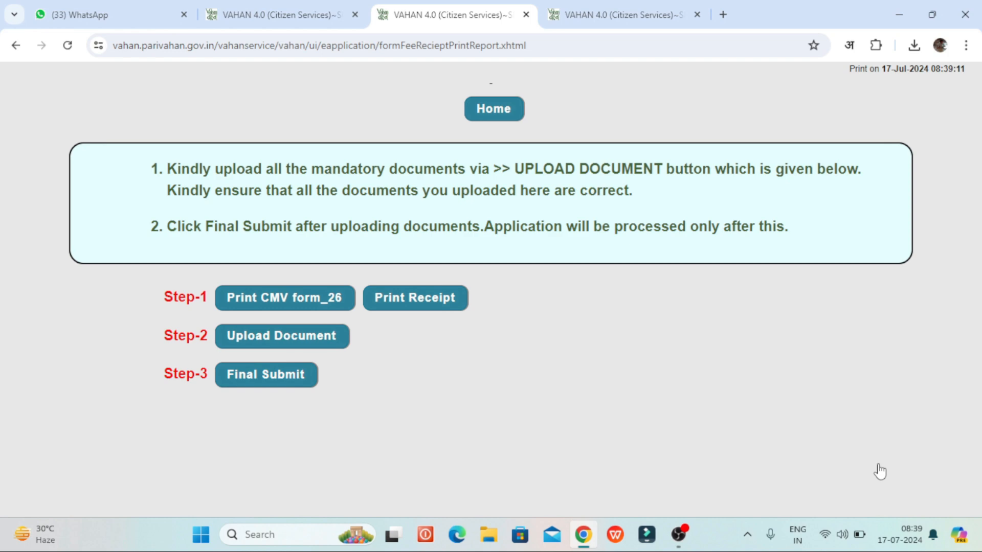
{"action": "left_click", "coordinate": [254, 339]}
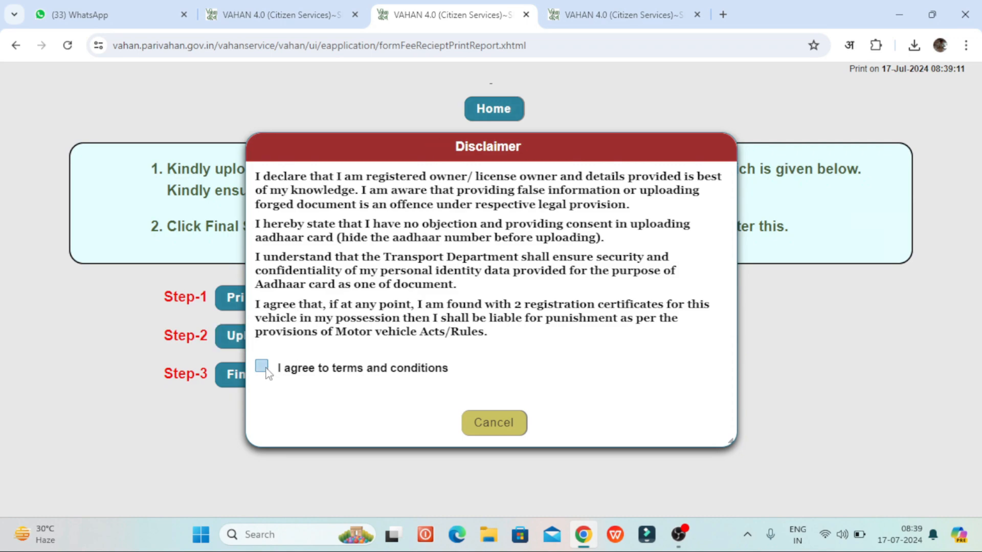
{"action": "left_click", "coordinate": [262, 366]}
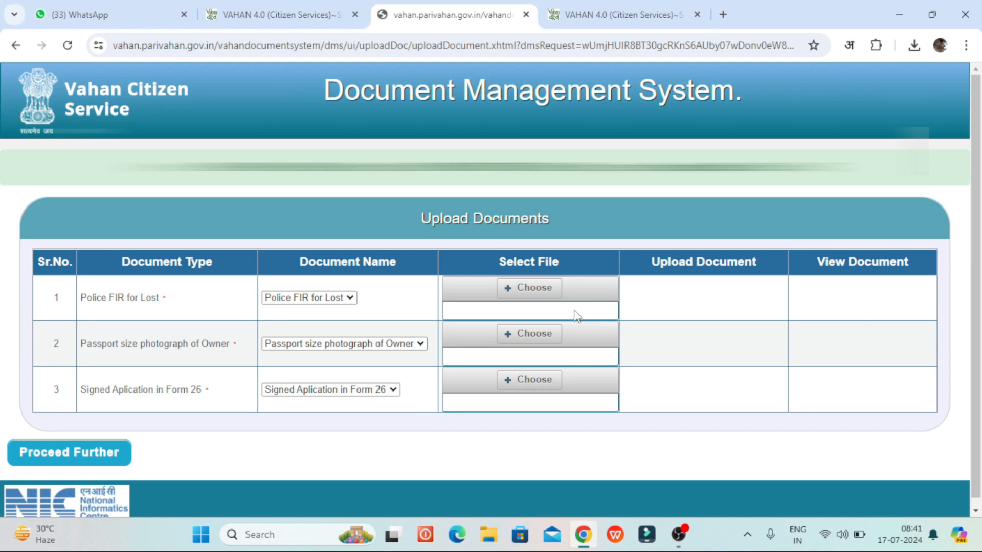
Step: Rename the downloaded PDF to a.pdf and upload it as the Police FIR for Lost
{"action": "left_click", "coordinate": [532, 294]}
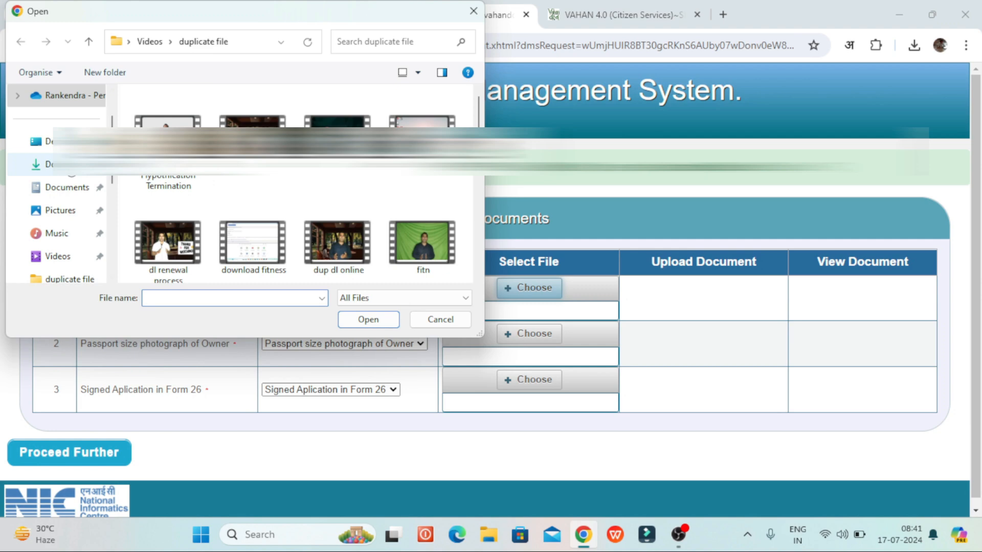
{"action": "left_click", "coordinate": [66, 165]}
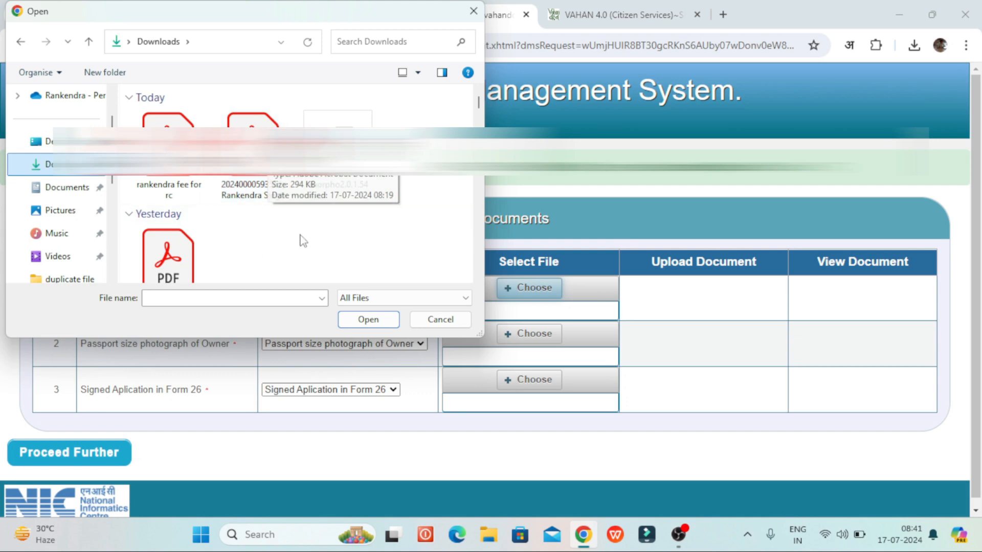
{"action": "left_click", "coordinate": [253, 154]}
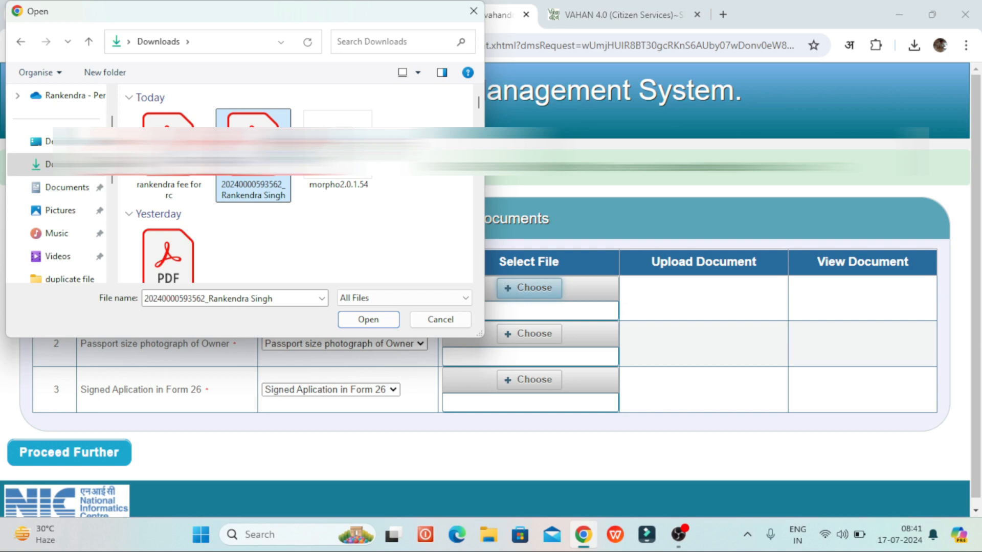
{"action": "right_click", "coordinate": [238, 154]}
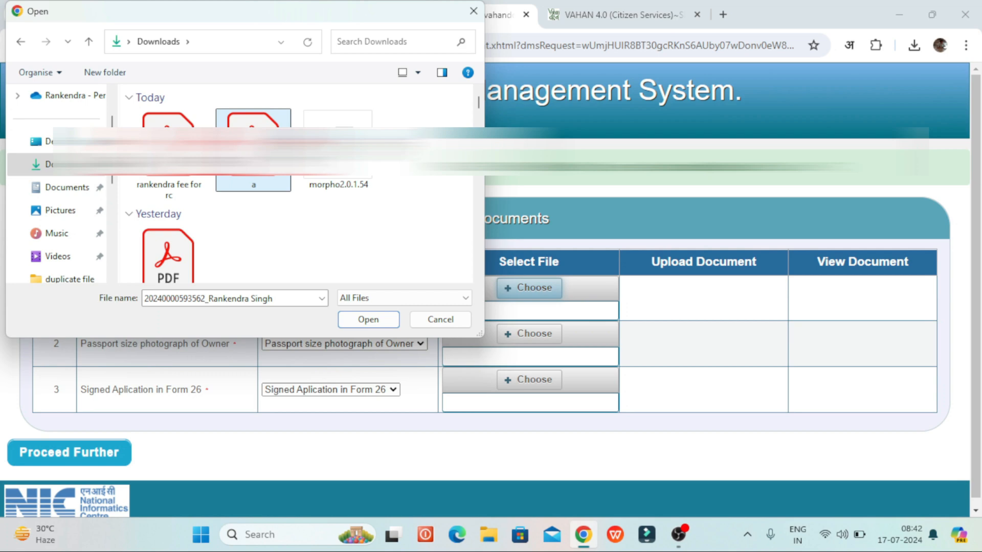
{"action": "double_click", "coordinate": [253, 153]}
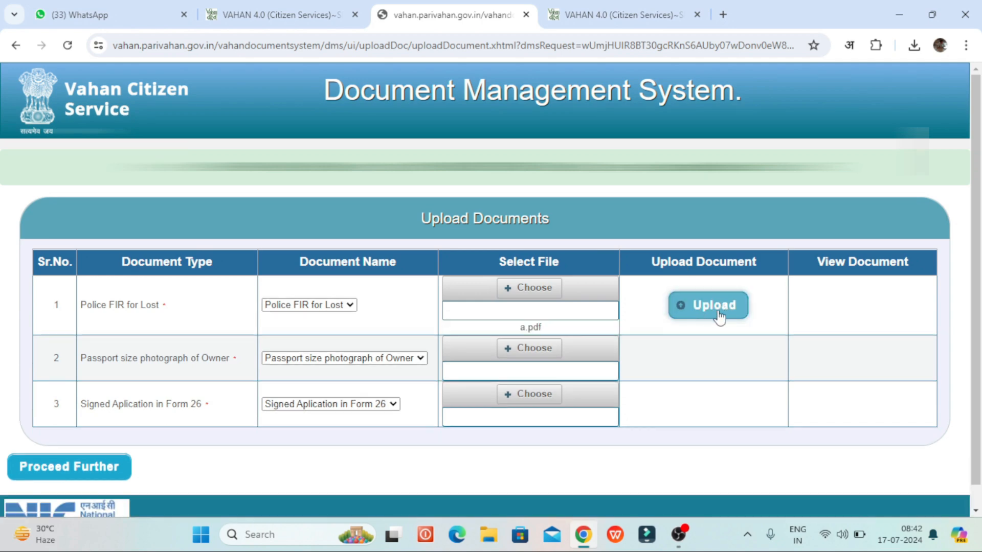
{"action": "left_click", "coordinate": [708, 308]}
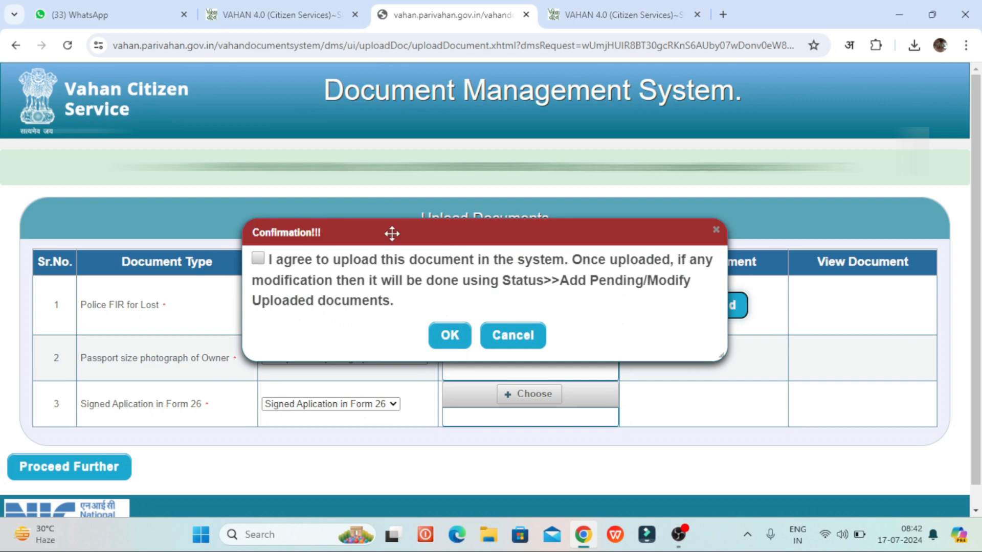
{"action": "left_click", "coordinate": [256, 260]}
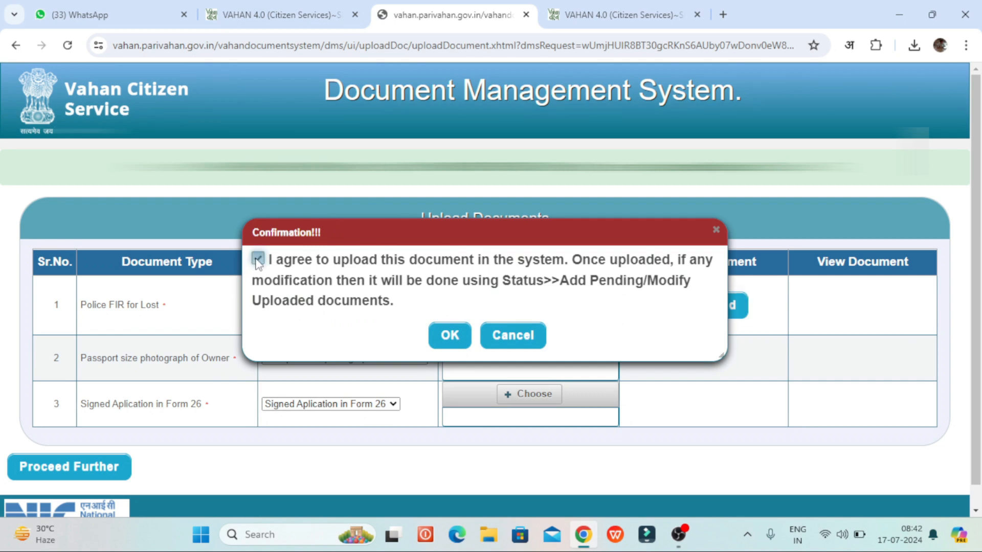
{"action": "left_click", "coordinate": [448, 336]}
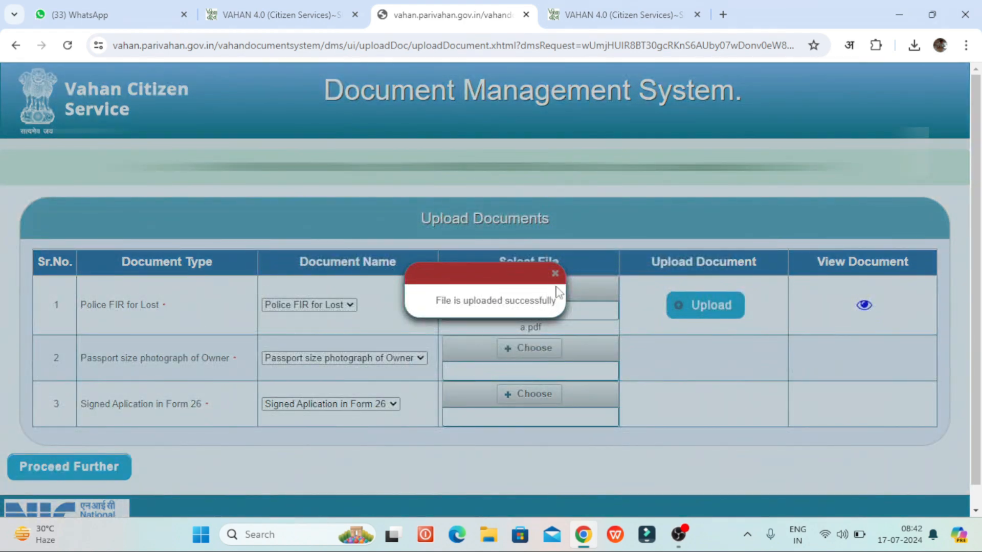
{"action": "left_click", "coordinate": [555, 273]}
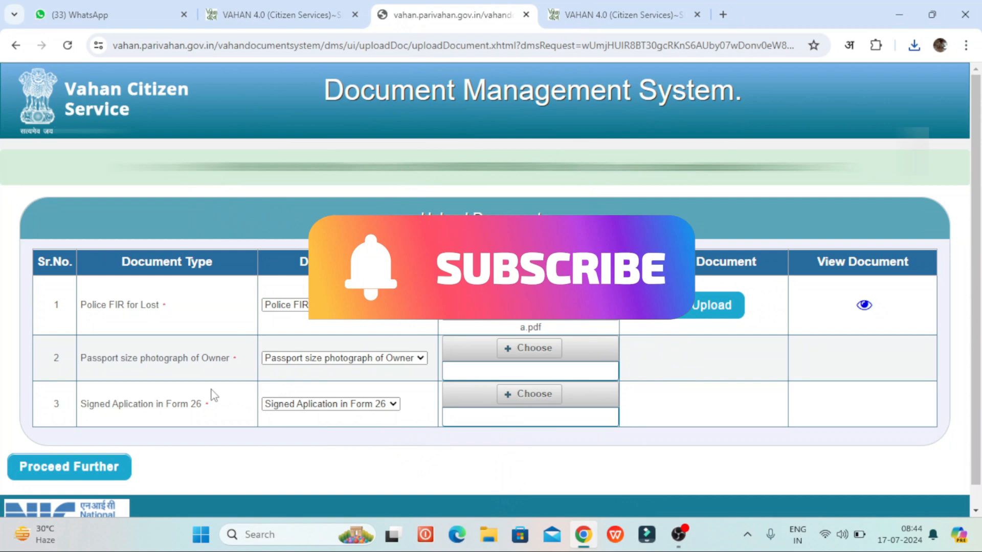
Step: Rename the WhatsApp image to b.jpeg and upload it as the owner's passport photograph
{"action": "left_click", "coordinate": [535, 353]}
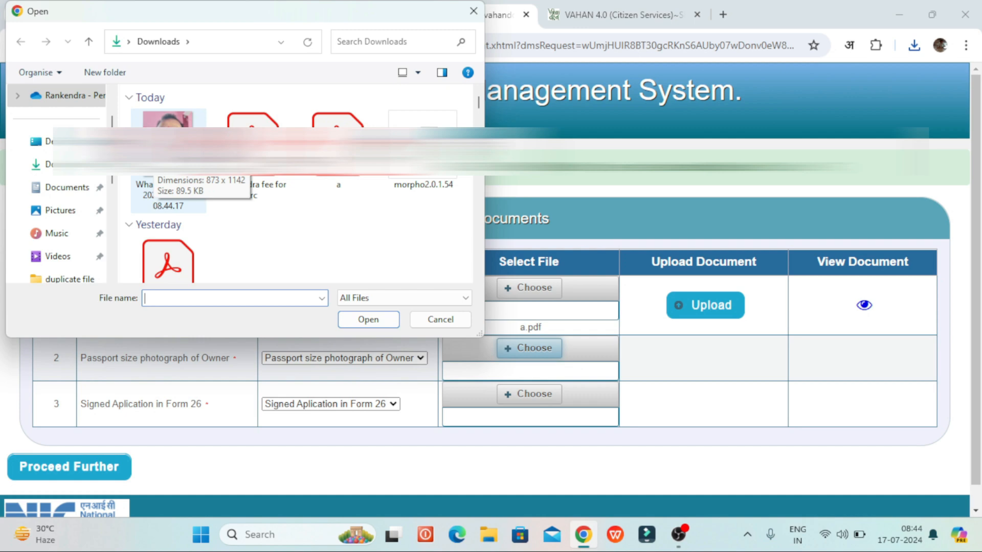
{"action": "left_click", "coordinate": [156, 150]}
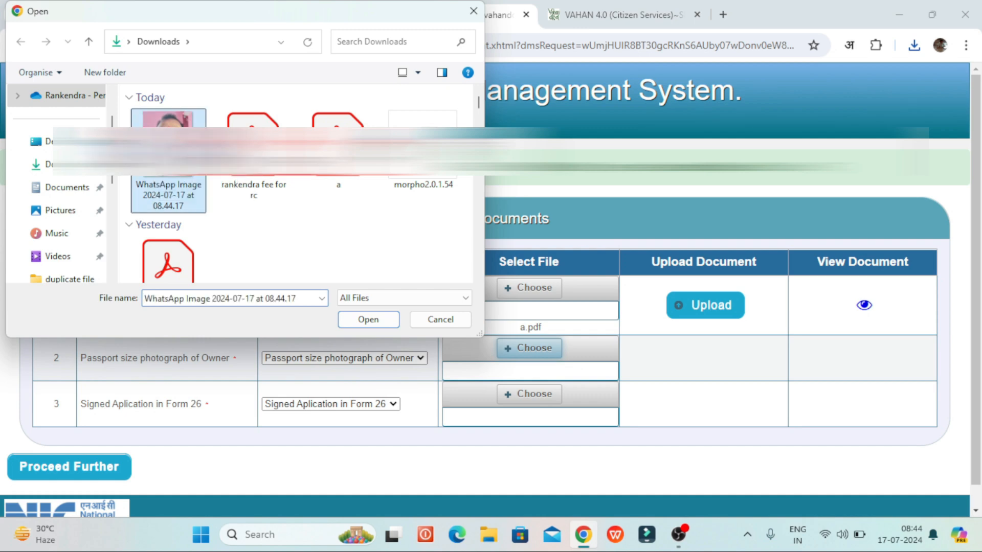
{"action": "right_click", "coordinate": [153, 150]}
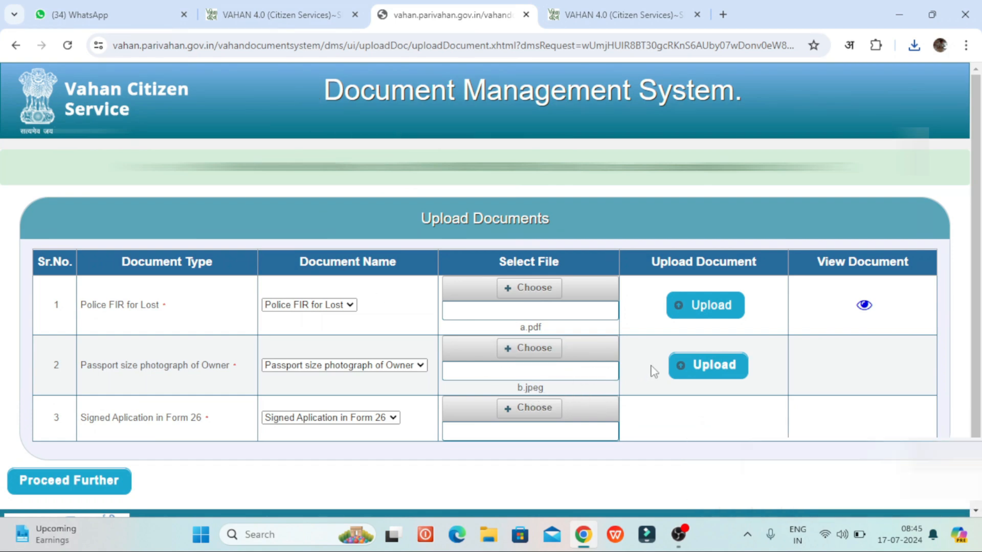
{"action": "left_click", "coordinate": [718, 368]}
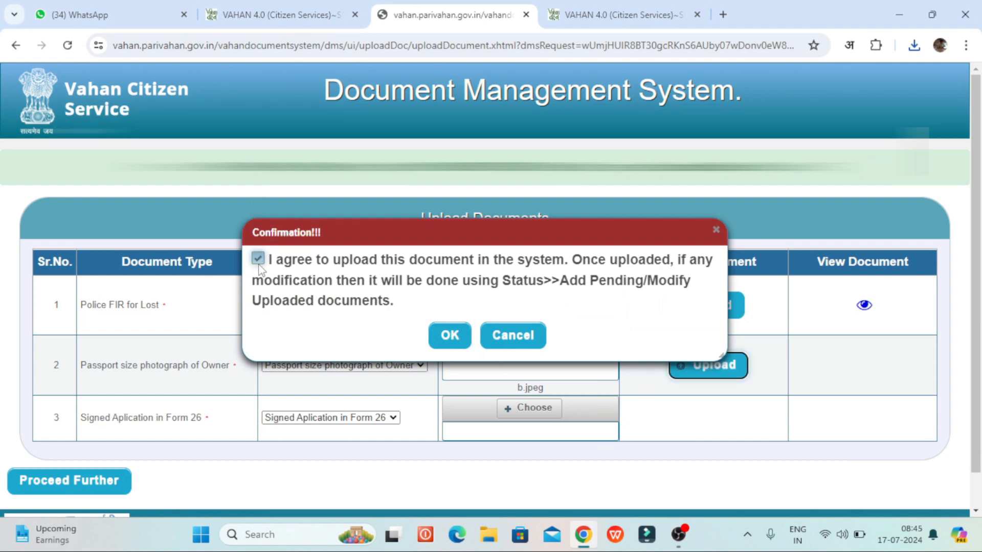
{"action": "left_click", "coordinate": [443, 339]}
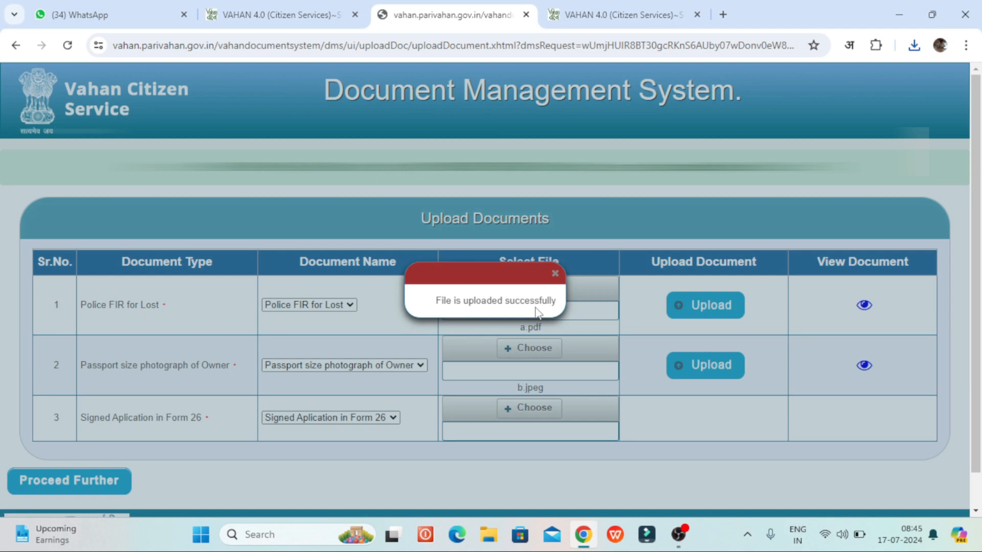
{"action": "left_click", "coordinate": [555, 273]}
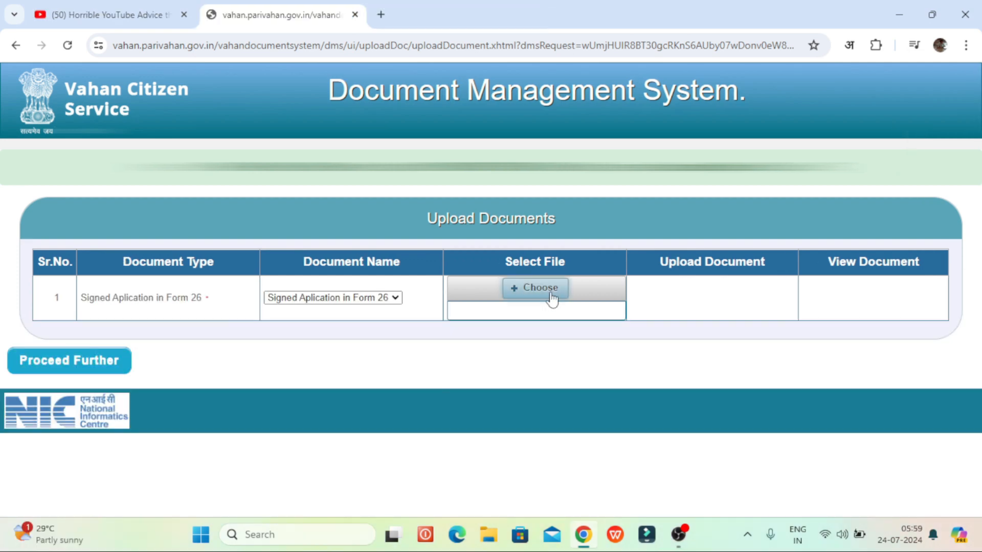
Step: Upload 34.jpeg for Signed Application in Form 26, agreeing to terms, then Proceed Further
{"action": "left_click", "coordinate": [552, 300]}
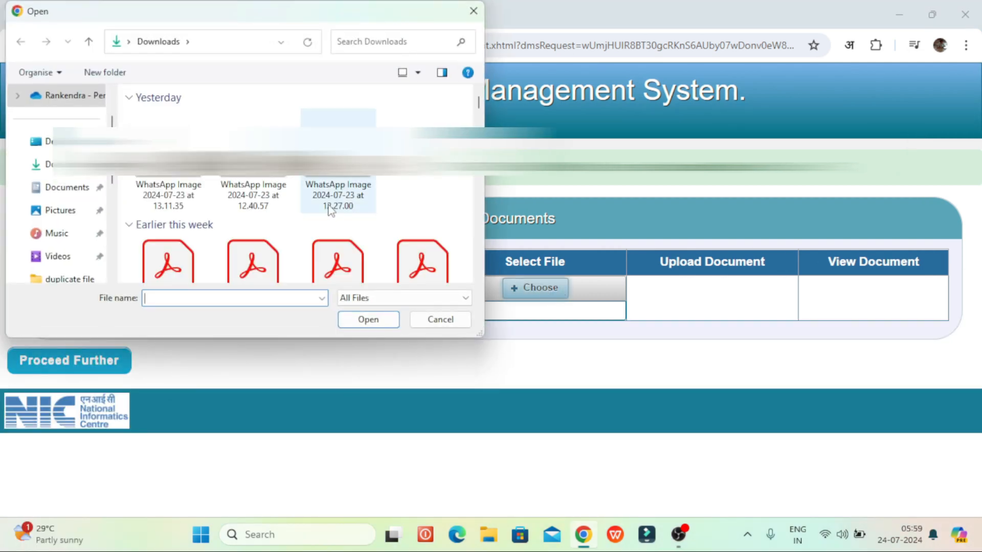
{"action": "scroll", "coordinate": [308, 209], "scroll_direction": "down", "scroll_amount": 3}
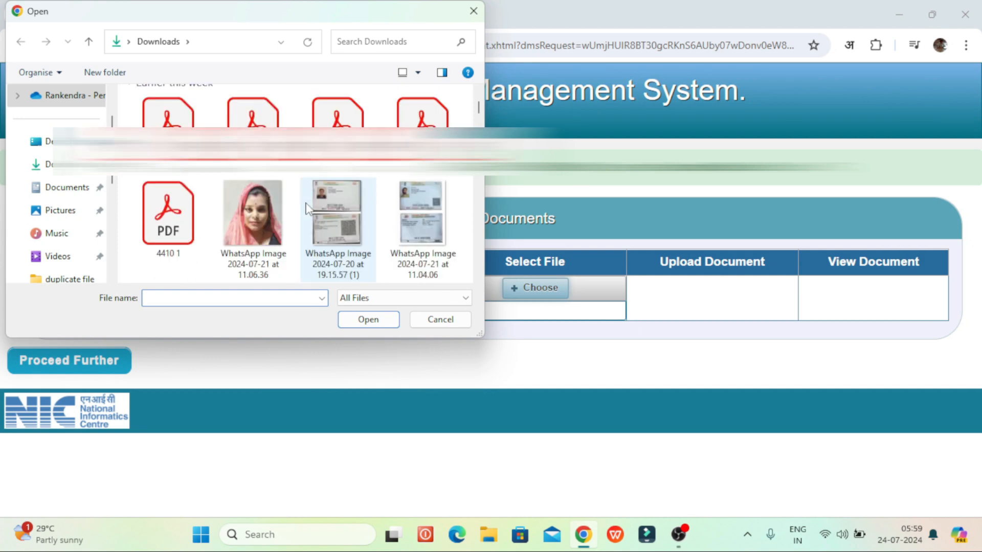
{"action": "scroll", "coordinate": [307, 209], "scroll_direction": "down", "scroll_amount": 3}
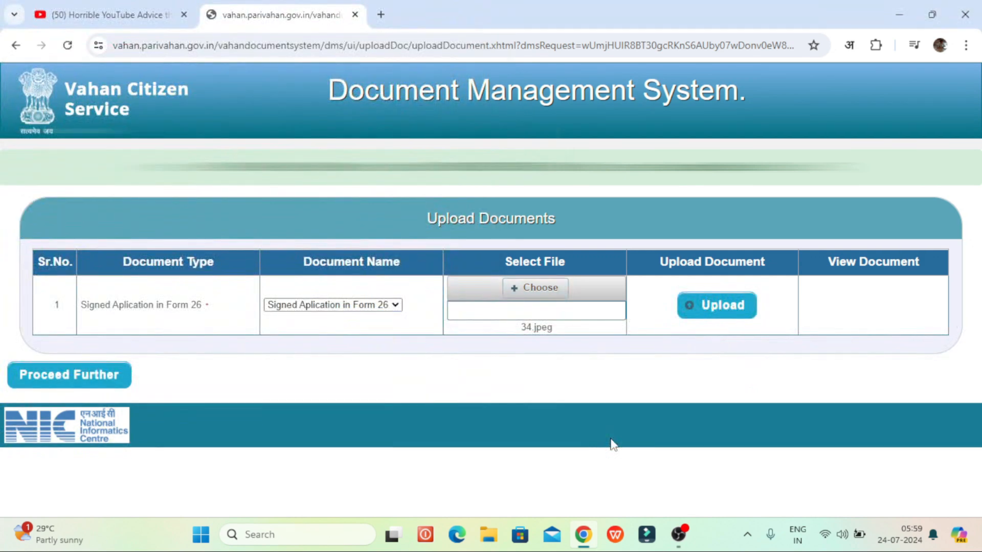
{"action": "left_click", "coordinate": [718, 322]}
{"action": "left_click", "coordinate": [262, 260]}
{"action": "left_click", "coordinate": [456, 335]}
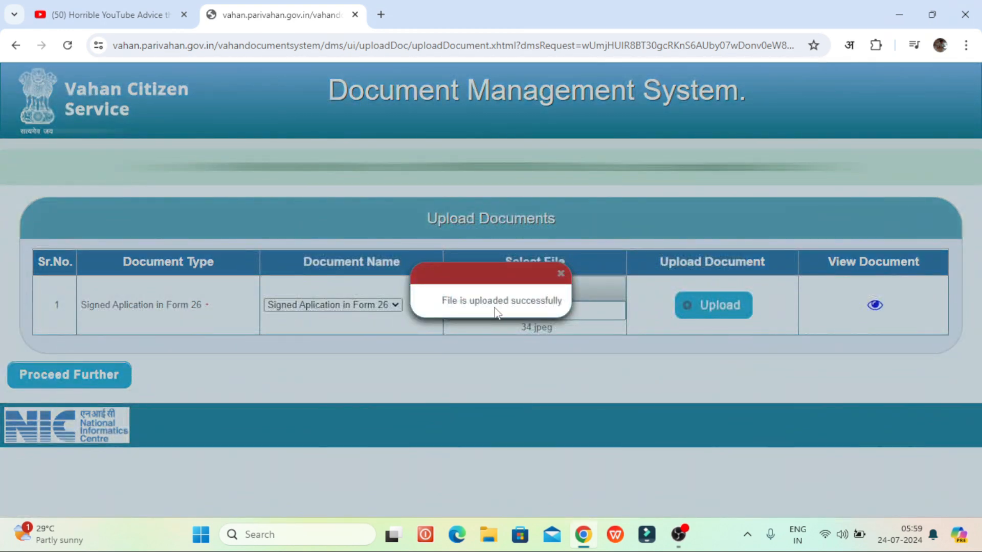
{"action": "left_click", "coordinate": [560, 275]}
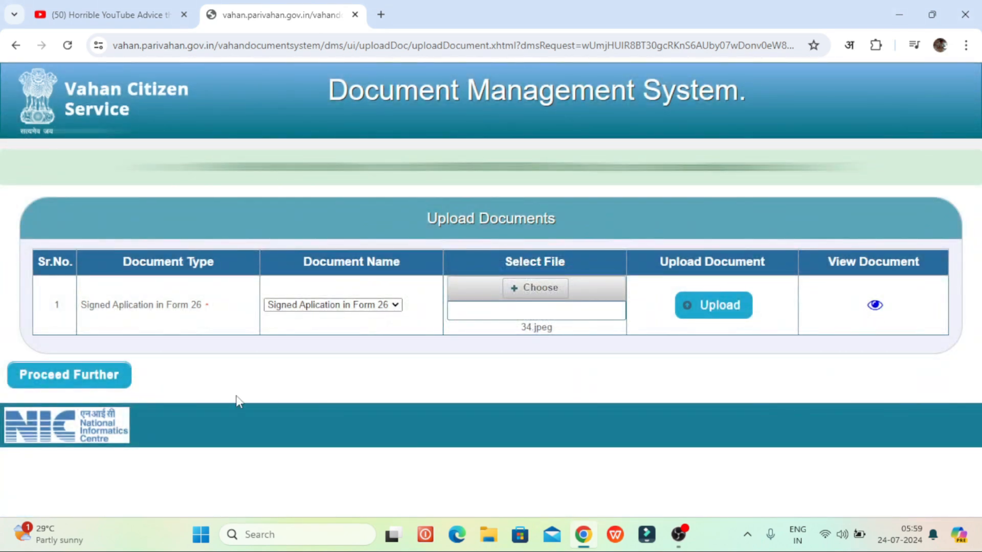
{"action": "left_click", "coordinate": [111, 388]}
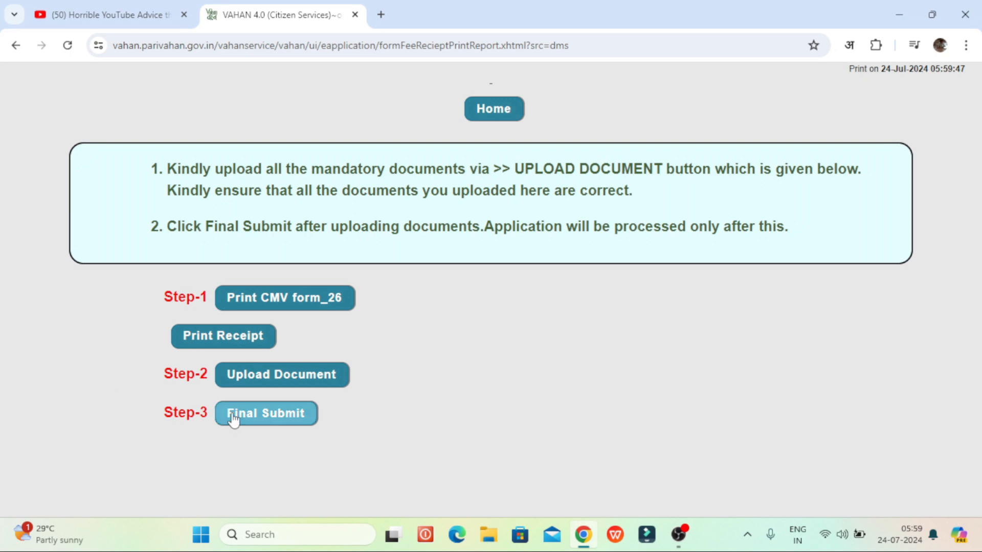
Step: Make the Step-3 Final Submit, then return Home from the approval confirmation
{"action": "left_click", "coordinate": [285, 428]}
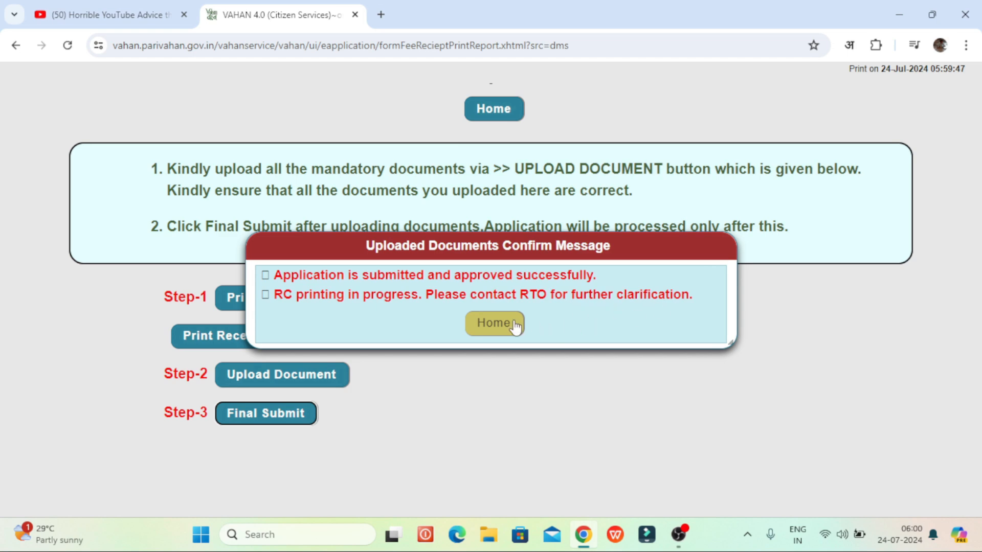
{"action": "left_click", "coordinate": [495, 327]}
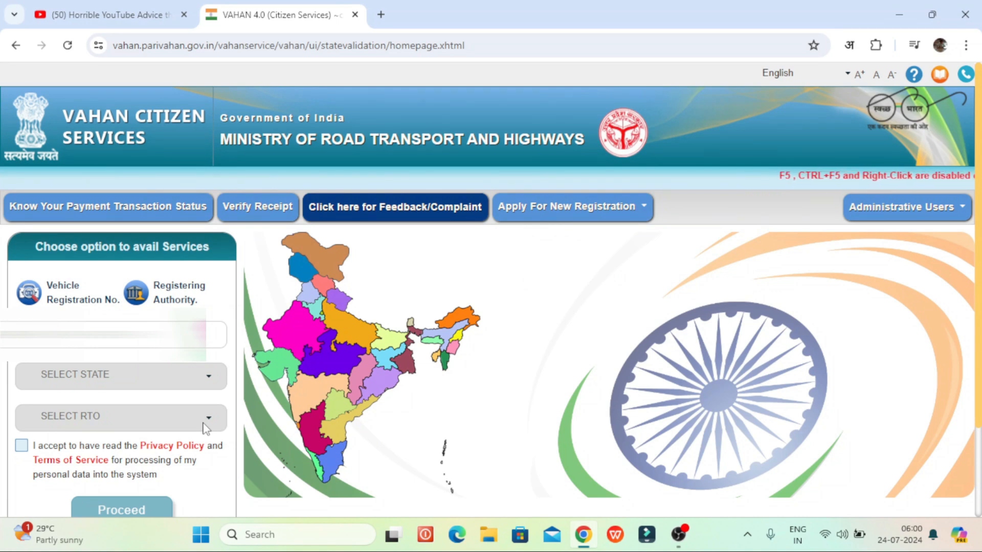
Step: Accept the privacy policy and terms and proceed into citizen services
{"action": "left_click", "coordinate": [22, 445]}
{"action": "scroll", "coordinate": [22, 446], "scroll_direction": "down", "scroll_amount": 1}
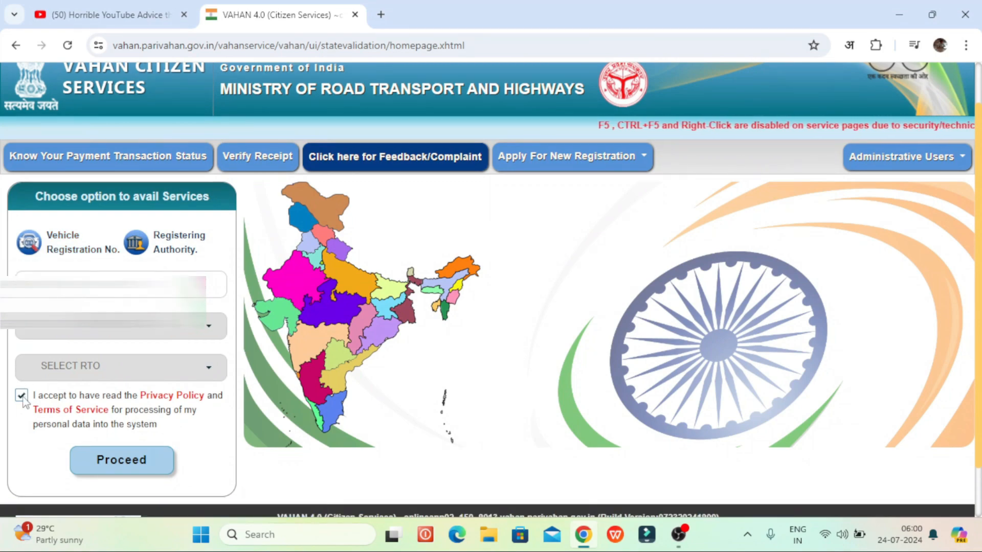
{"action": "left_click", "coordinate": [148, 460]}
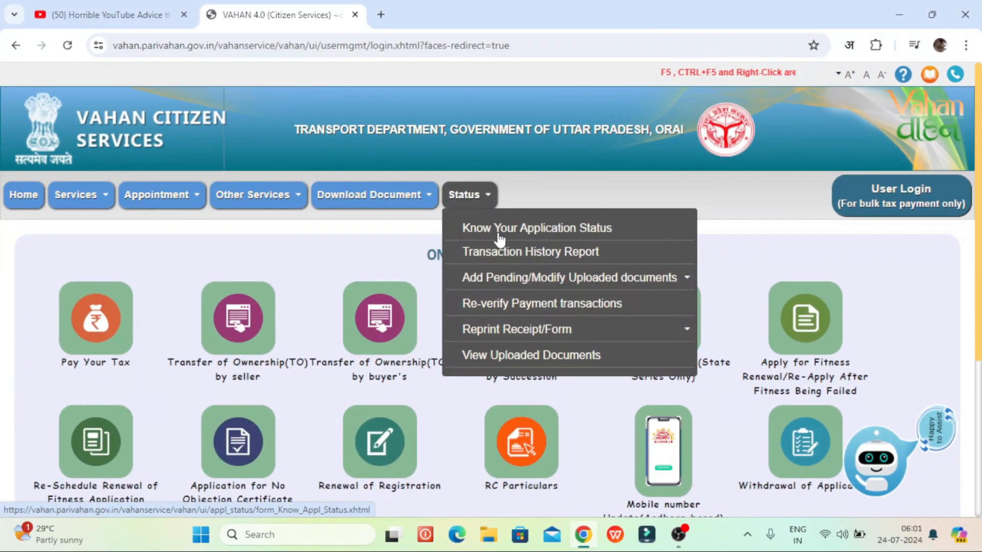
Step: Check Know Your Application Status using the application number
{"action": "left_click", "coordinate": [545, 236]}
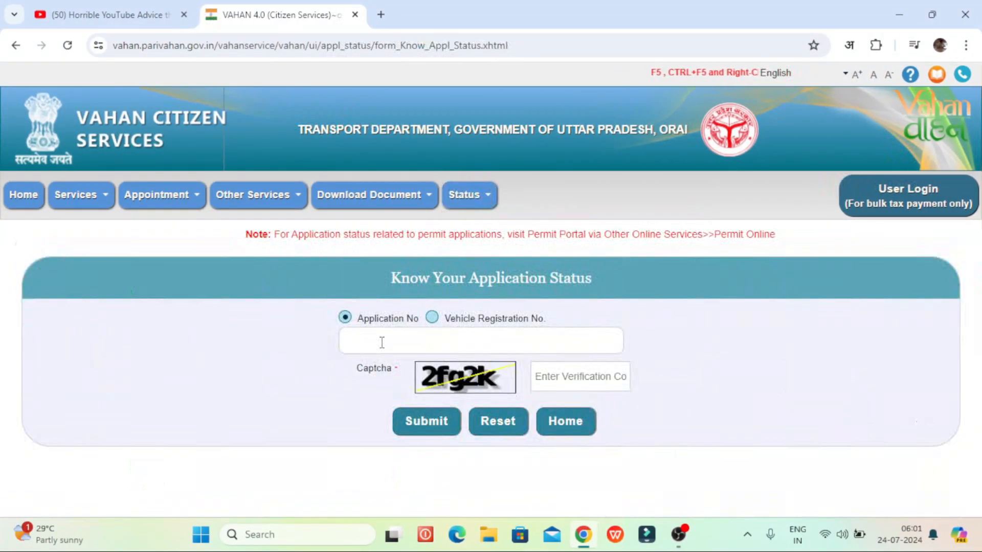
{"action": "left_click", "coordinate": [381, 342]}
{"action": "type", "text": "UP"}
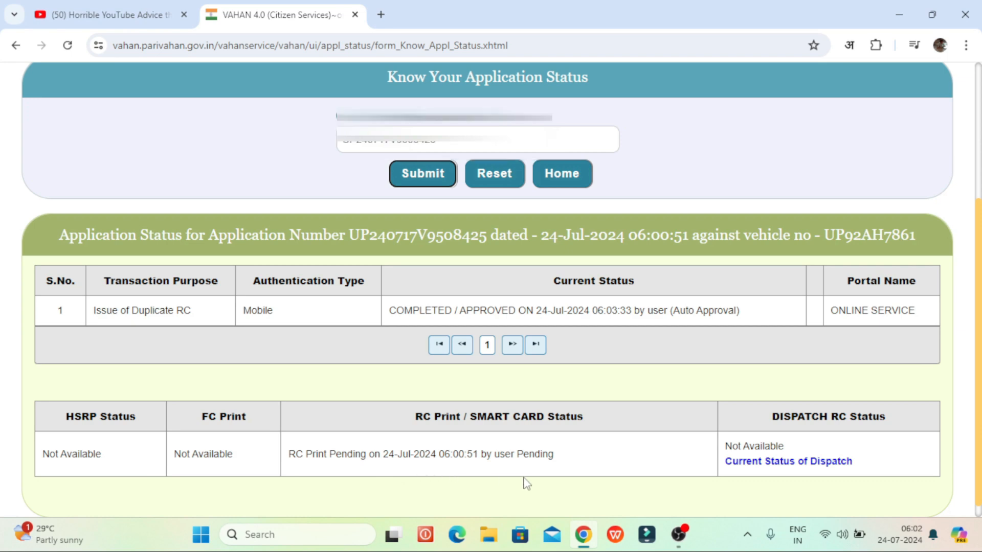
{"action": "scroll", "coordinate": [526, 484], "scroll_direction": "down", "scroll_amount": 1}
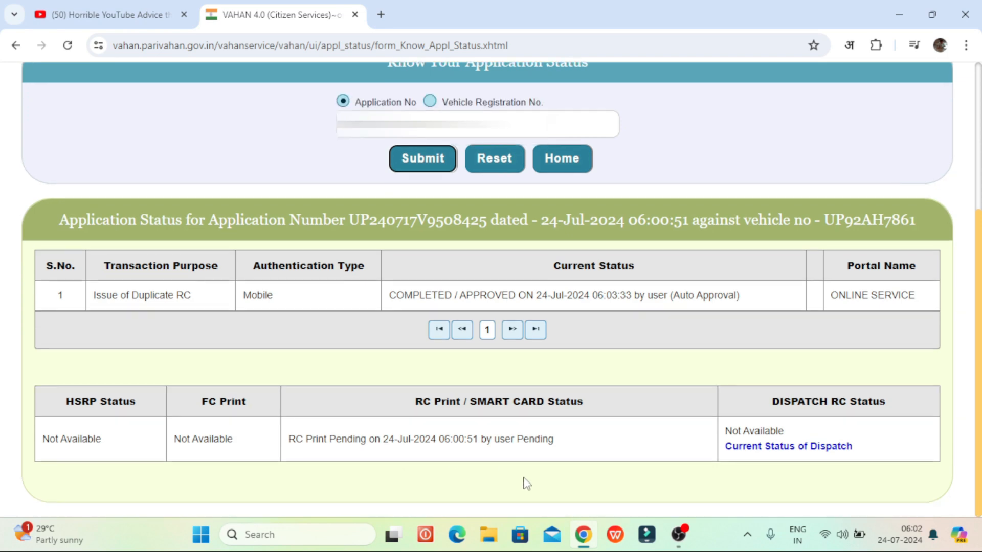